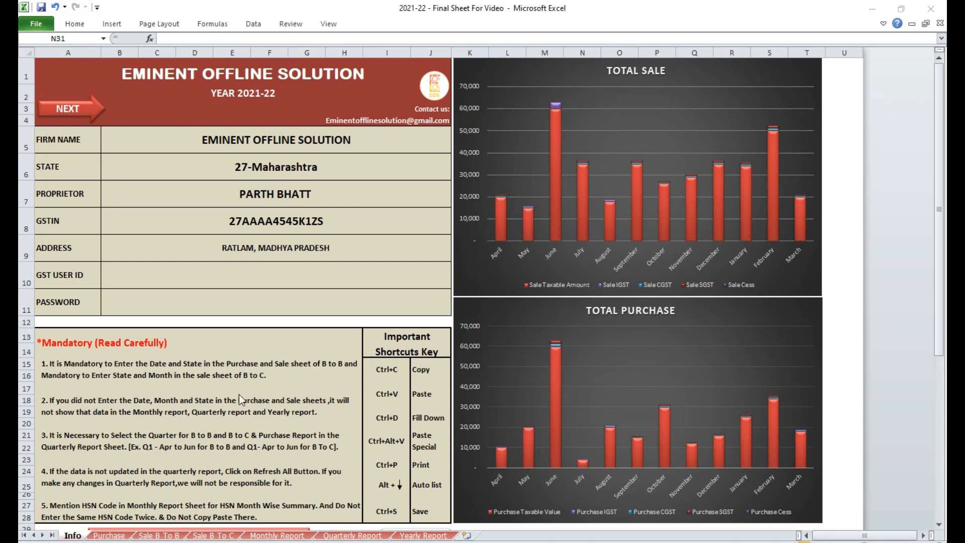
- Review the Info sheet's firm details, mandatory notes, shortcut list, charts and help instructions
scroll(274, 386, "down", 2)
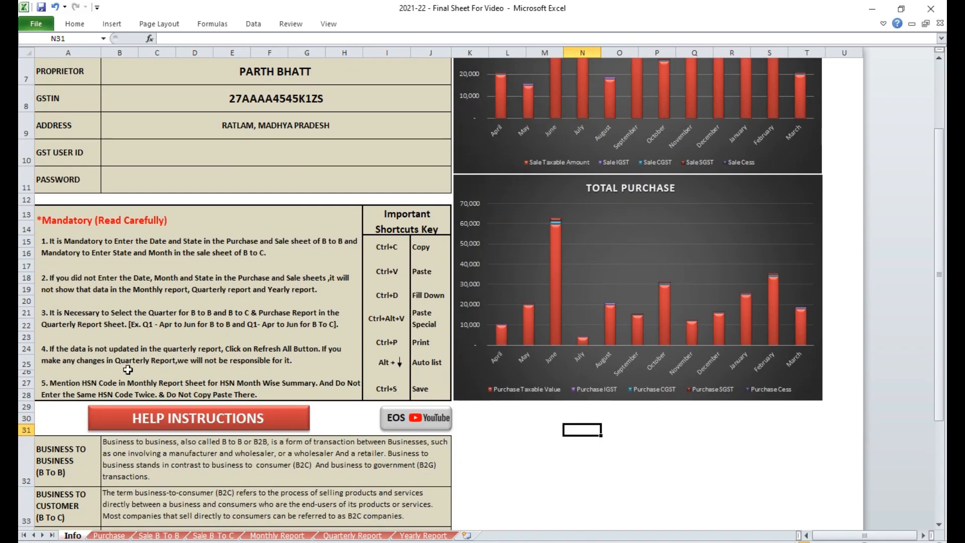
scroll(542, 395, "up", 2)
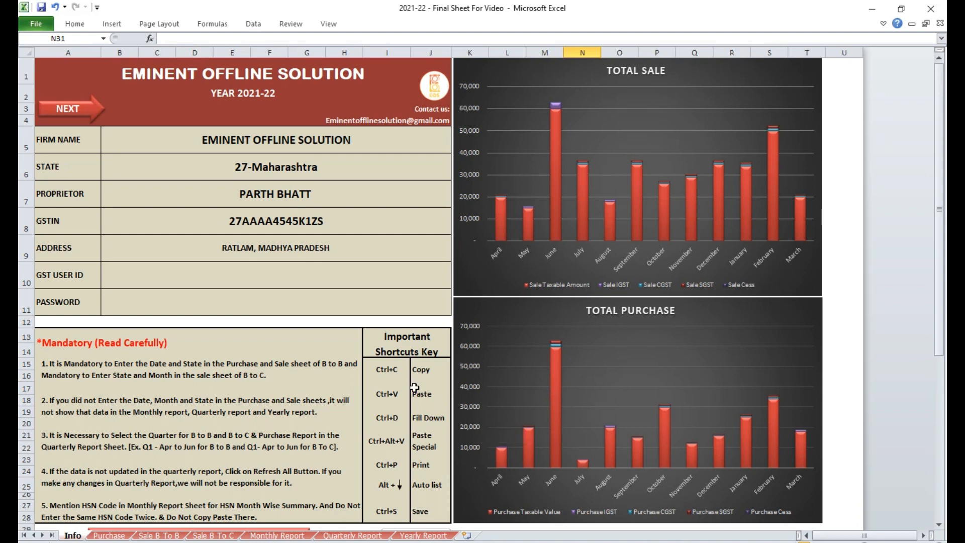
scroll(326, 369, "down", 7)
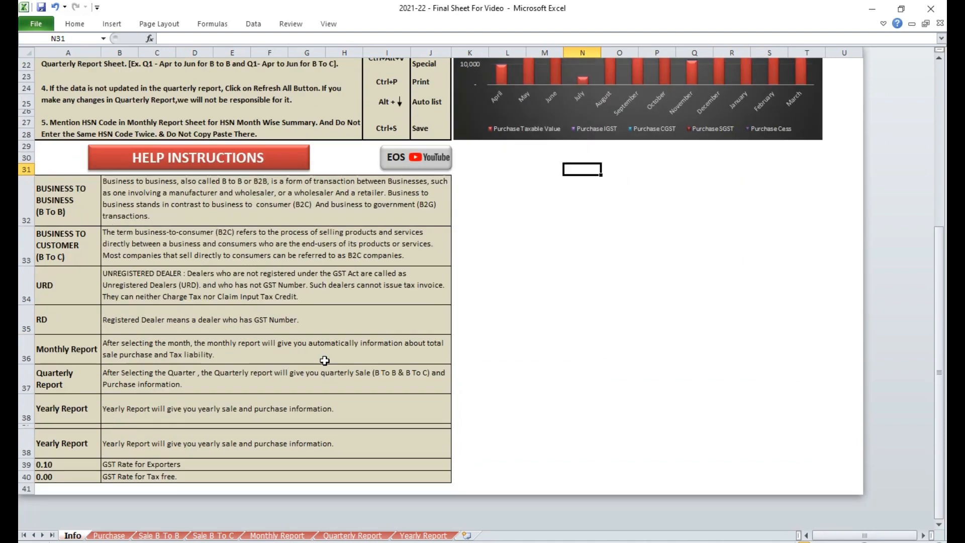
scroll(316, 377, "up", 3)
scroll(317, 384, "up", 4)
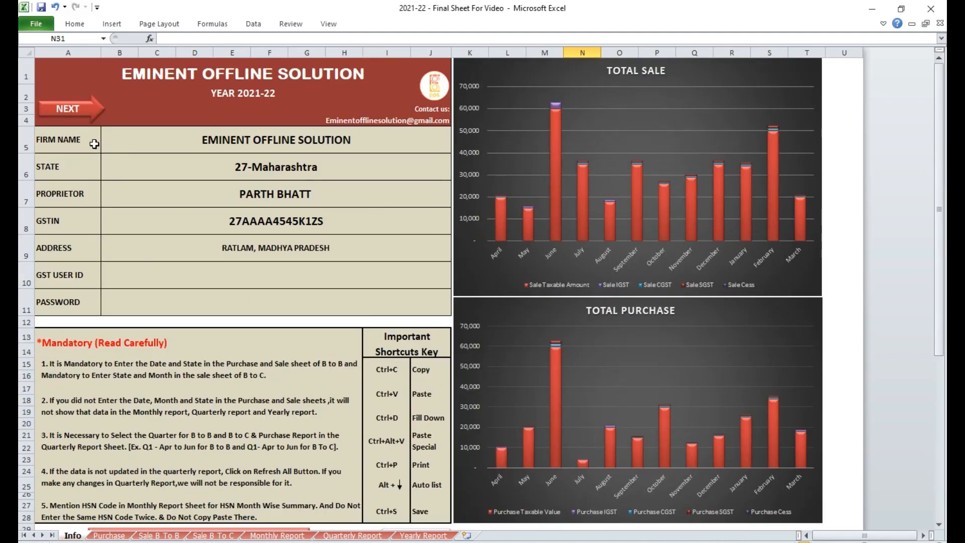
- Open the Purchase sheet and filter its Date column to April, May and June 2021
left_click(74, 114)
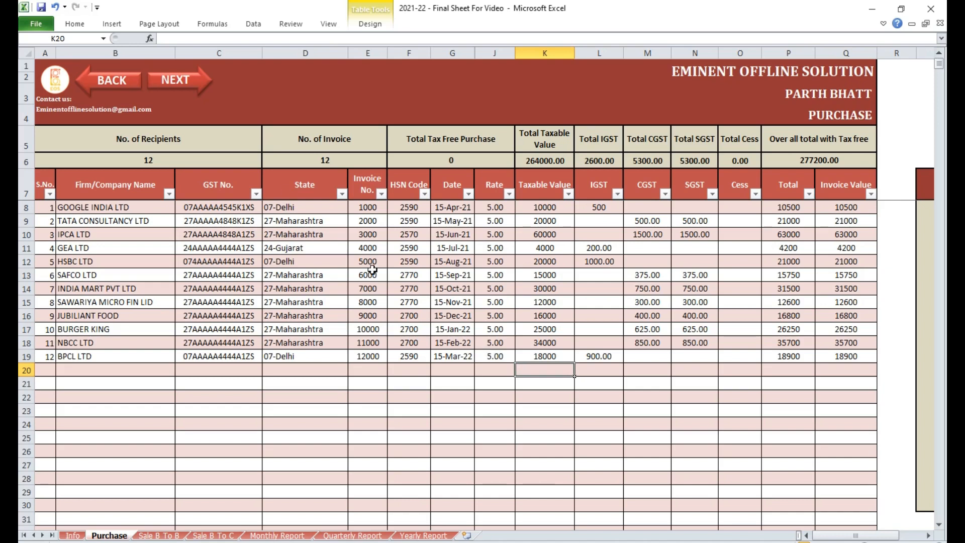
left_click(468, 194)
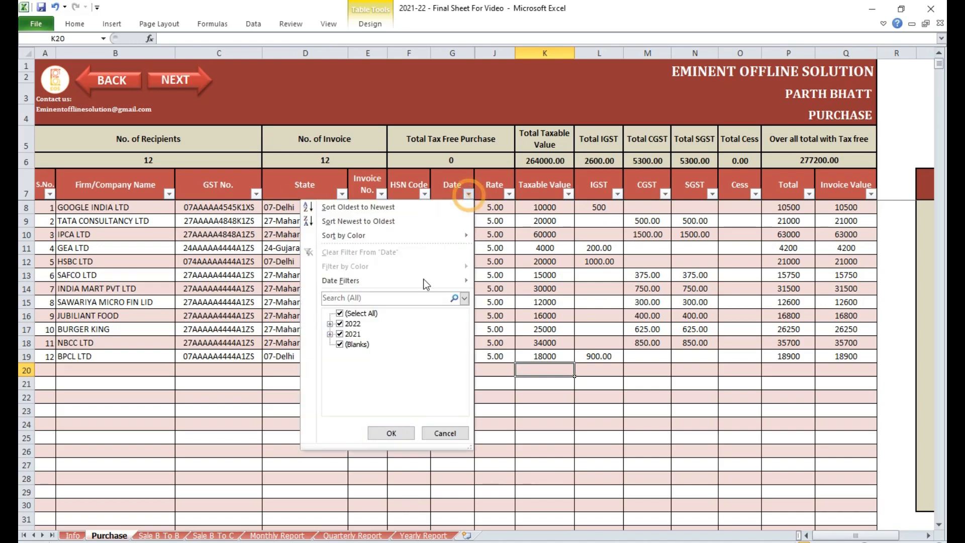
left_click(340, 313)
left_click(330, 334)
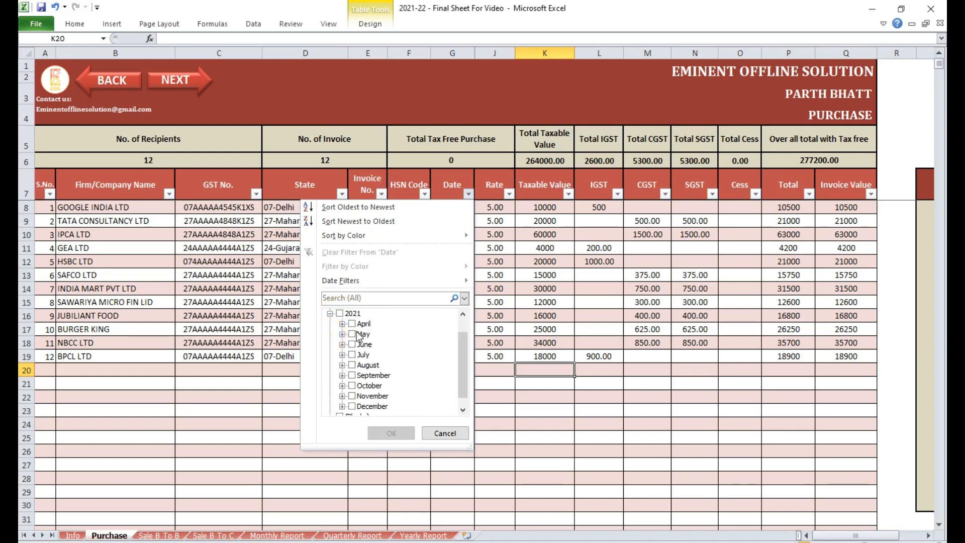
left_click(352, 324)
left_click(352, 334)
left_click(353, 344)
left_click(392, 433)
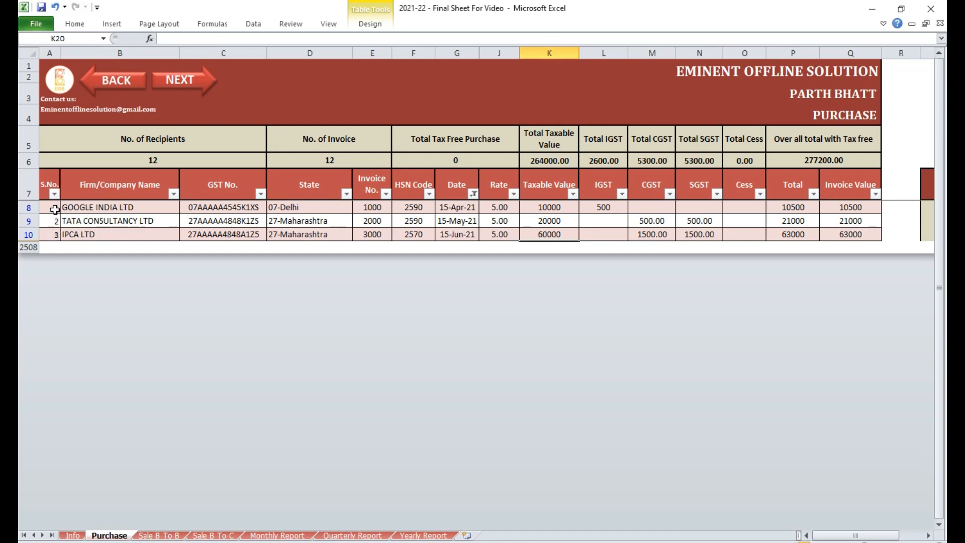
- Clear the Date filter and filter the purchase table's State column to 27-Maharashtra only
left_click(473, 194)
left_click(382, 255)
left_click(341, 193)
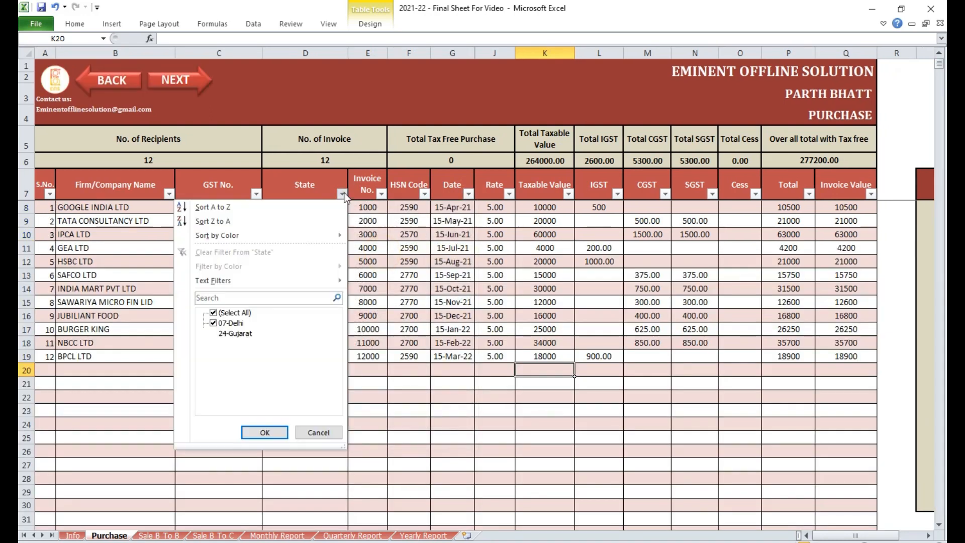
left_click(234, 312)
left_click(214, 343)
left_click(250, 432)
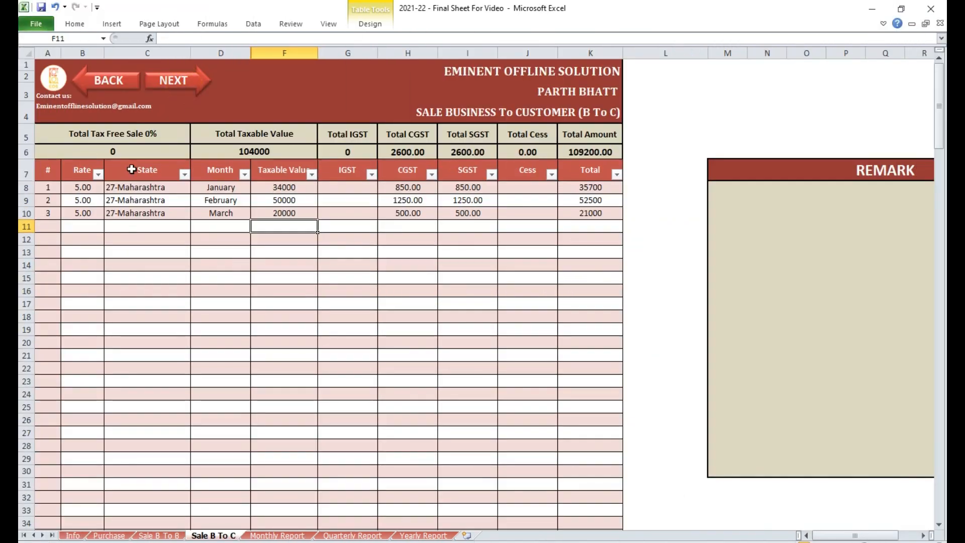
- Look through the Sale B To C table down to its last row and slightly widen its SGST column
scroll(366, 241, "down", 15)
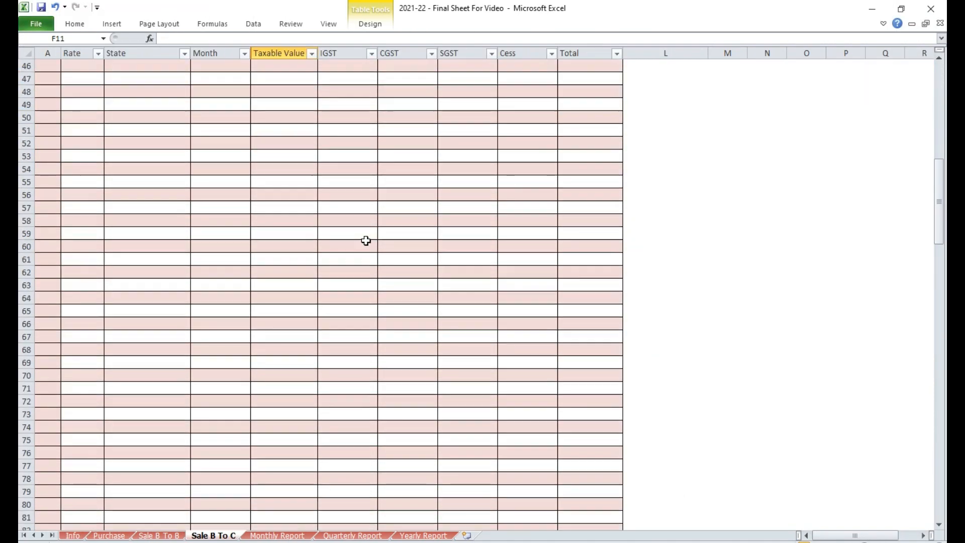
scroll(366, 241, "down", 20)
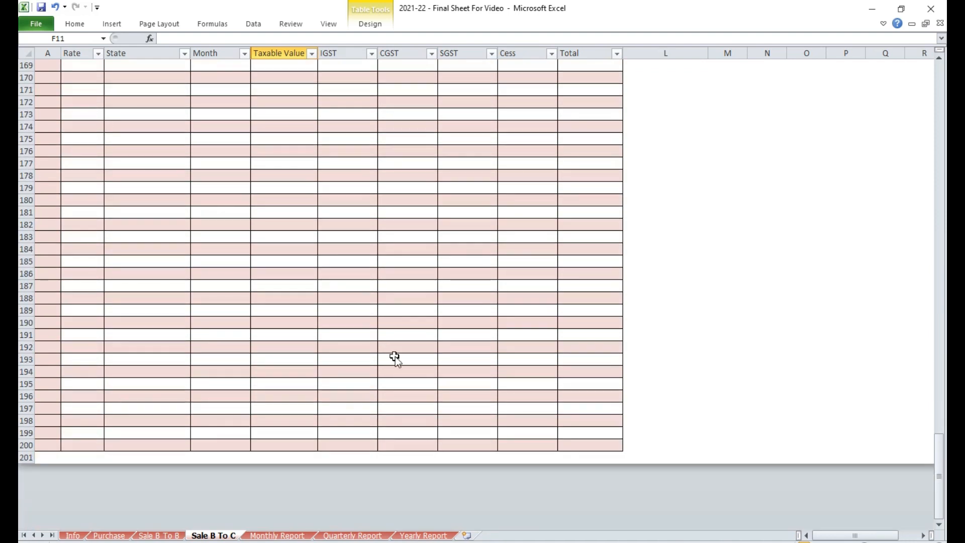
scroll(395, 358, "down", 6)
scroll(450, 264, "up", 20)
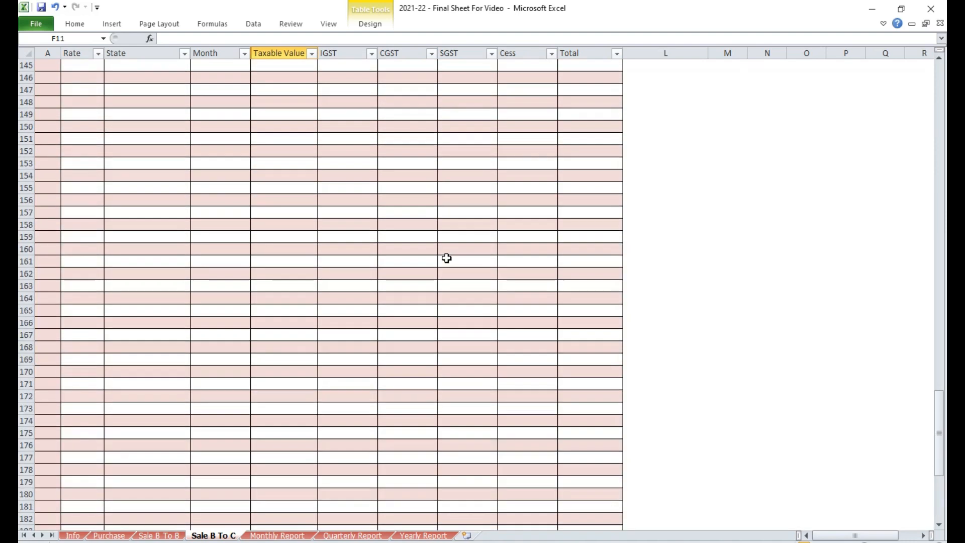
scroll(446, 257, "up", 20)
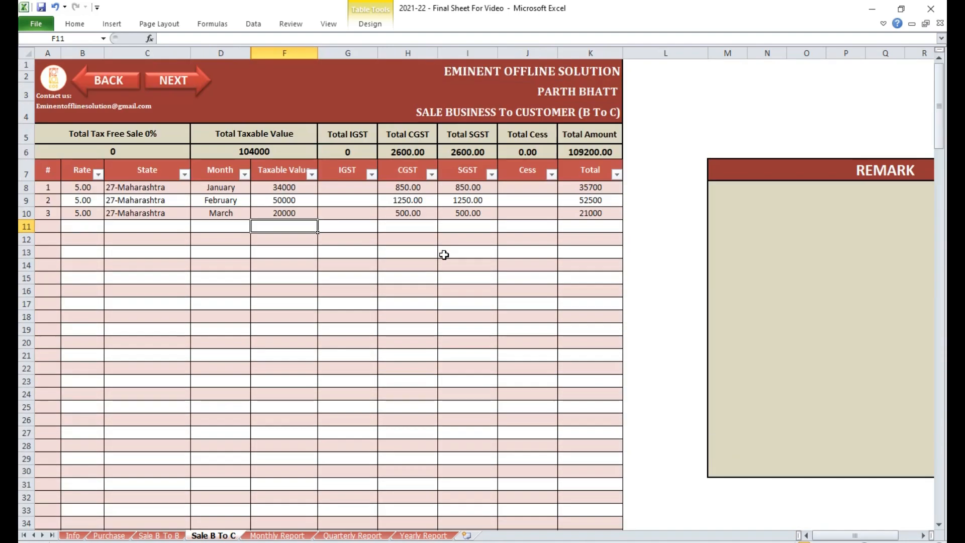
mouse_move(498, 54)
left_mouse_down()
mouse_move(520, 54)
mouse_move(500, 50)
mouse_move(508, 53)
left_mouse_up()
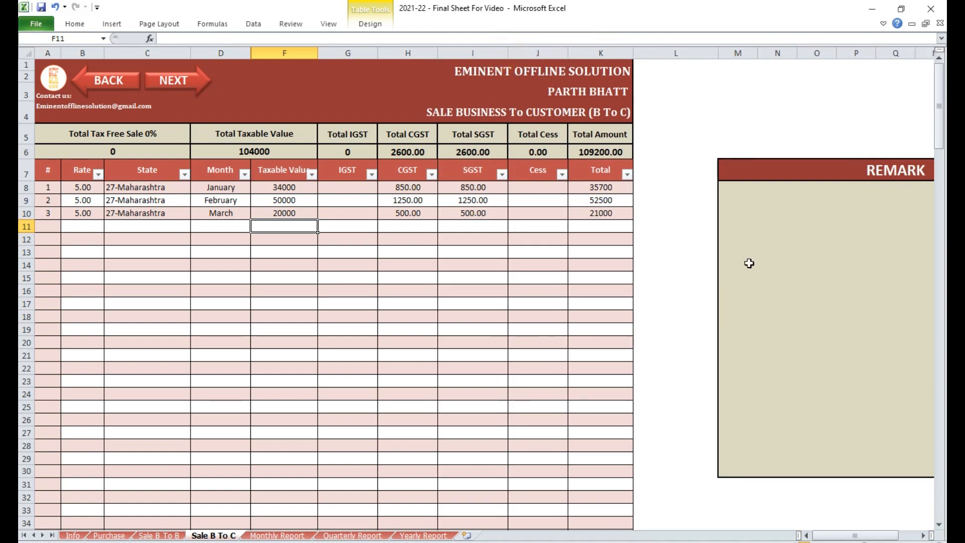
- Open the Monthly Report sheet and set its report month to January
left_click(271, 536)
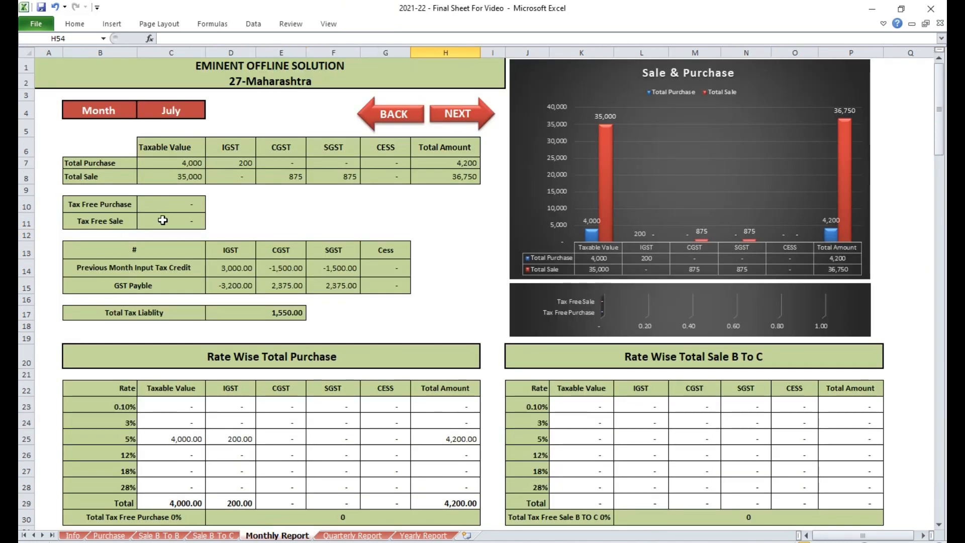
left_click(191, 119)
left_click(211, 113)
left_click(192, 164)
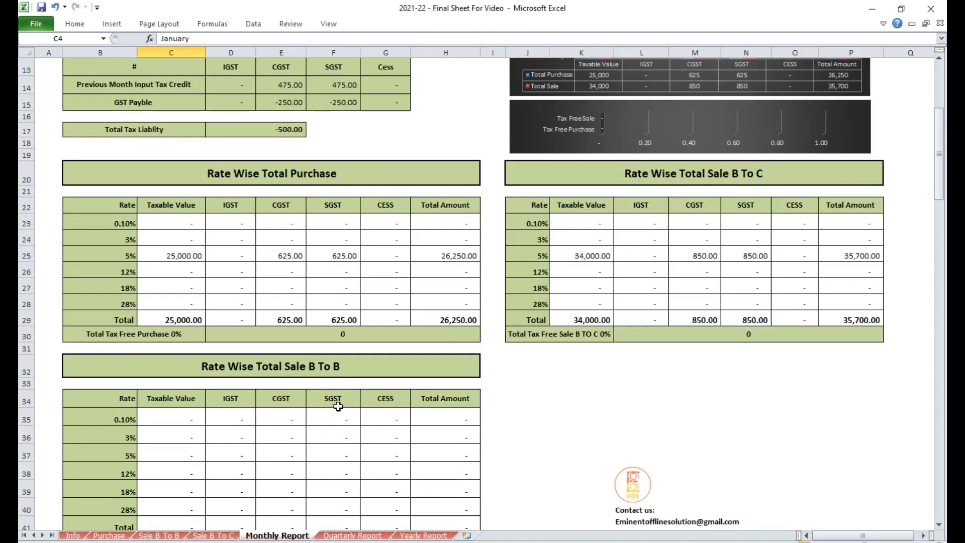
- Examine the rate-wise purchase and sale tables and the Input Tax Credit Details, including the Previous Year ITC row
scroll(355, 412, "down", 3)
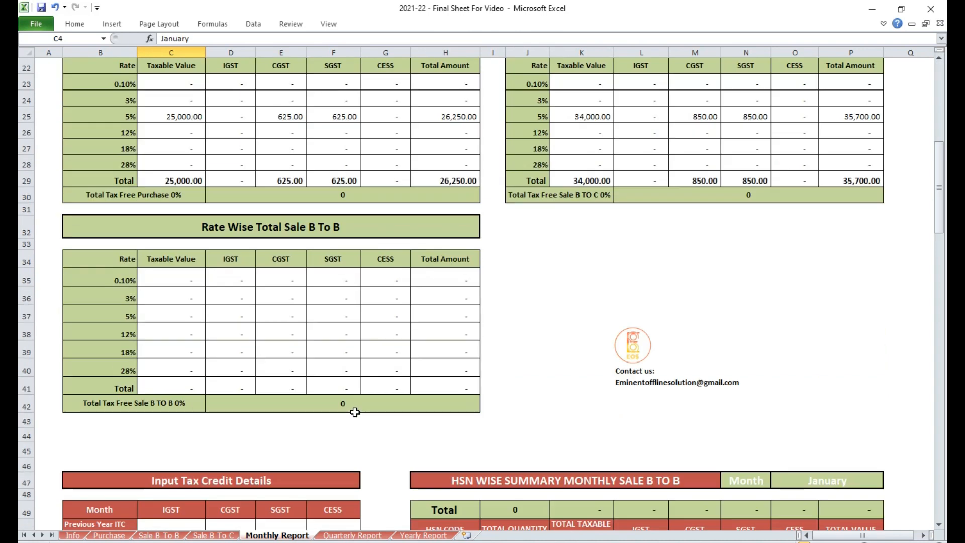
scroll(301, 369, "up", 3)
scroll(300, 369, "down", 3)
scroll(299, 369, "down", 6)
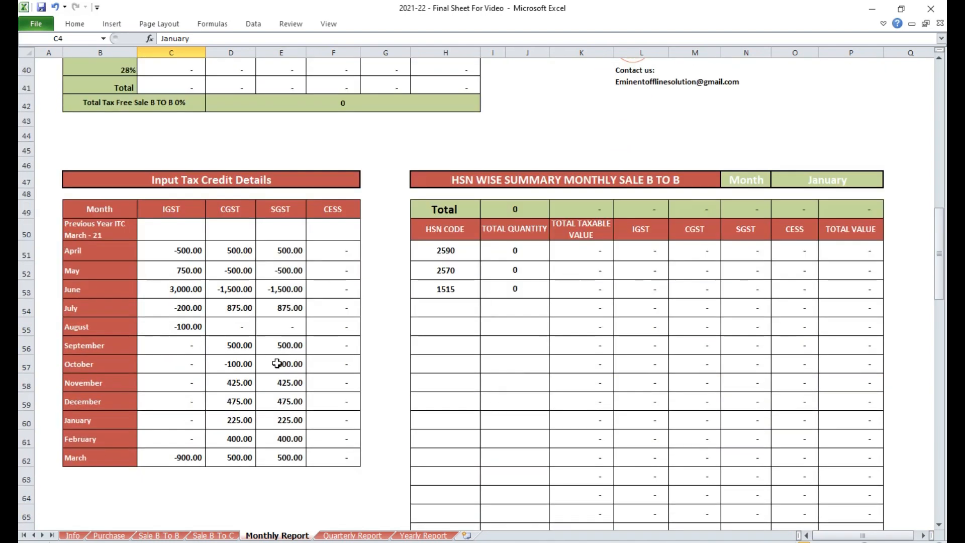
left_click(204, 266)
left_click(279, 422)
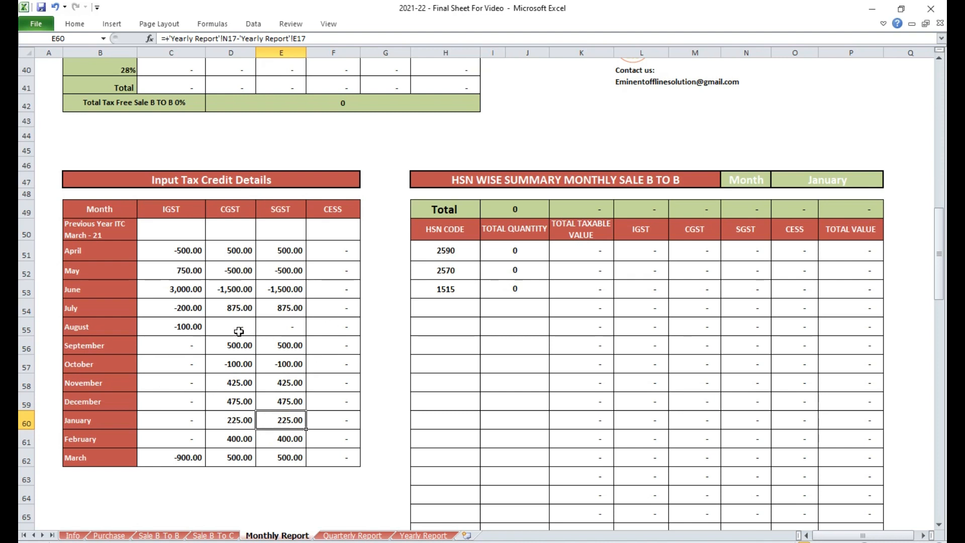
left_click(119, 227)
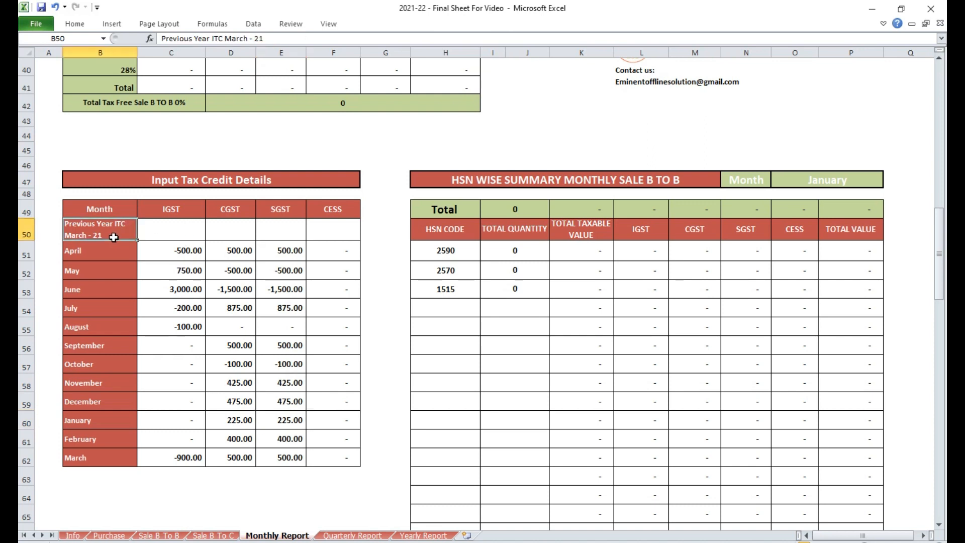
left_click(160, 231)
left_click(255, 332)
left_click(200, 230)
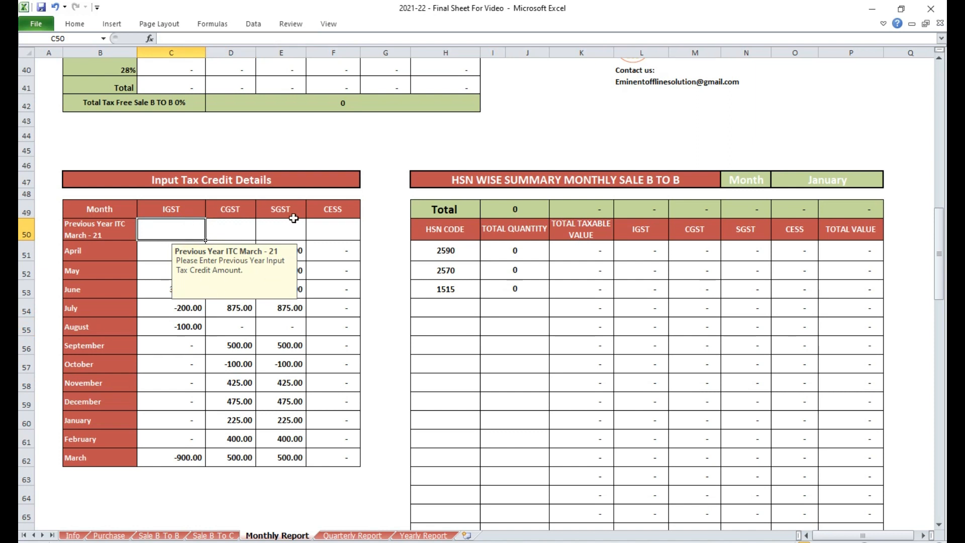
- Enter 5000 as both the IGST and CGST amounts in the Previous Year ITC March - 21 row
left_click(216, 333)
left_click(198, 231)
type("5,000")
key("Tab")
type("50")
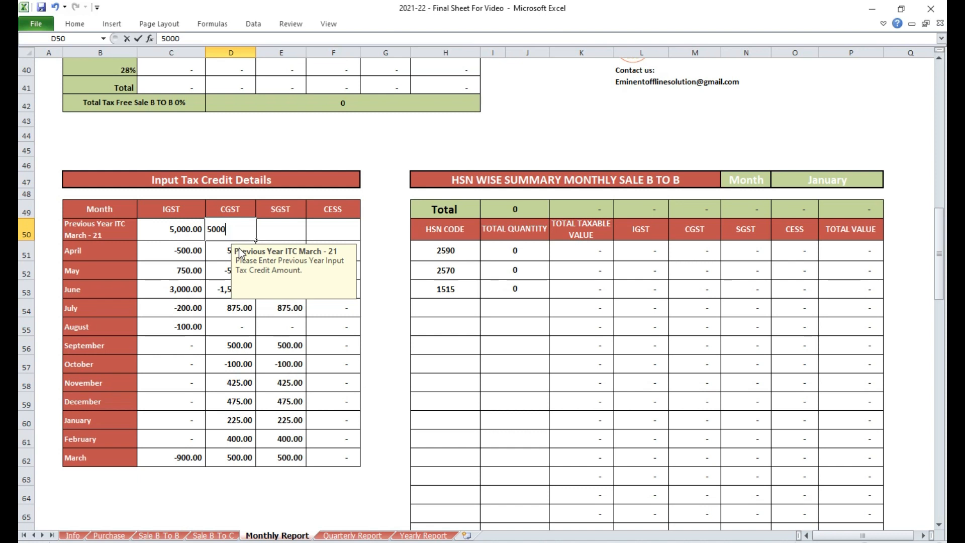
left_click(161, 269)
left_click(124, 248)
- Set the Monthly Report's month to April
scroll(151, 276, "up", 13)
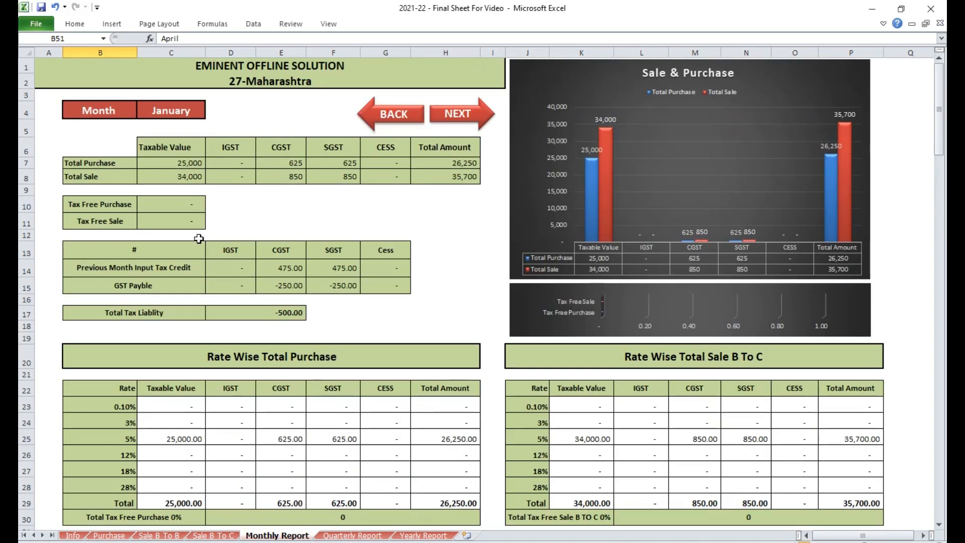
left_click(195, 109)
left_click(211, 112)
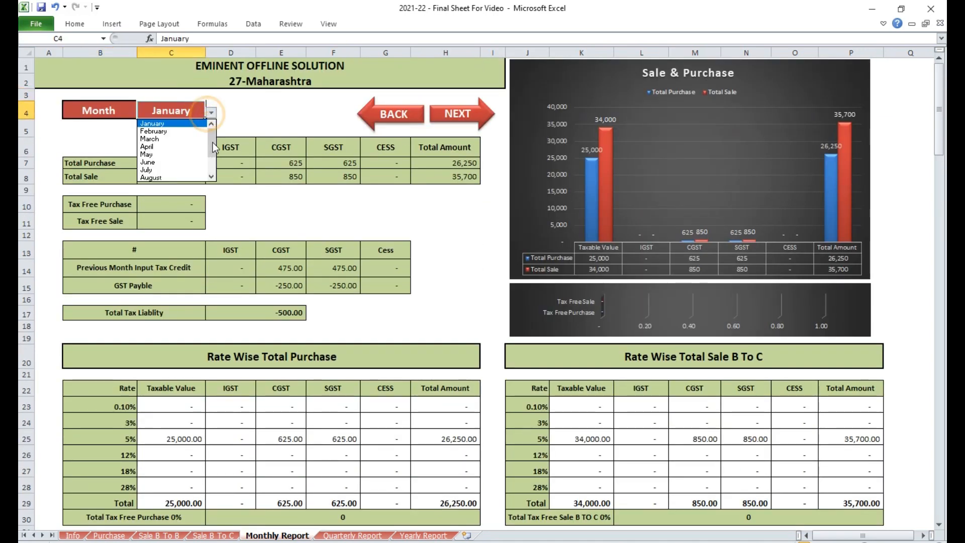
left_click(176, 146)
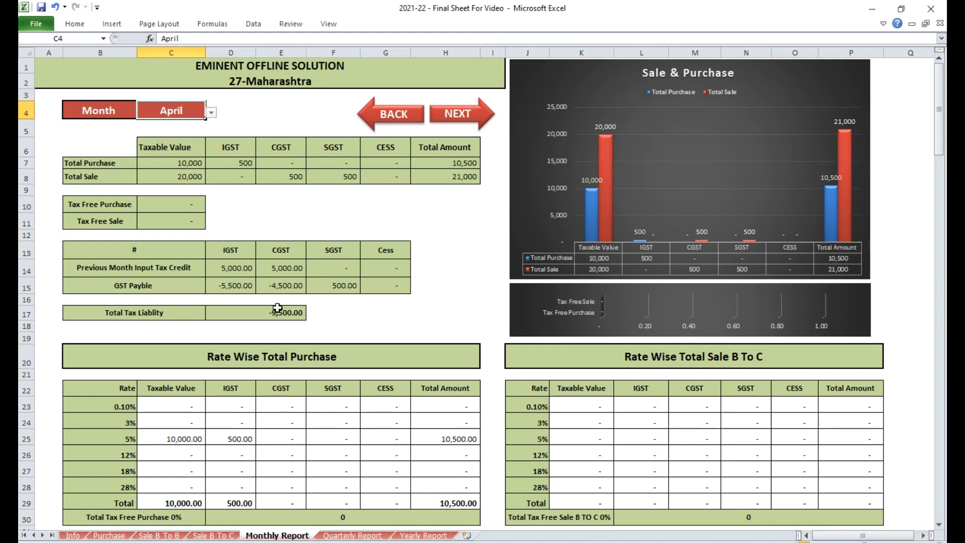
- Examine April's tax liability, rate-wise B To B sales, input tax credit details and HSN-wise summary
scroll(284, 329, "down", 1)
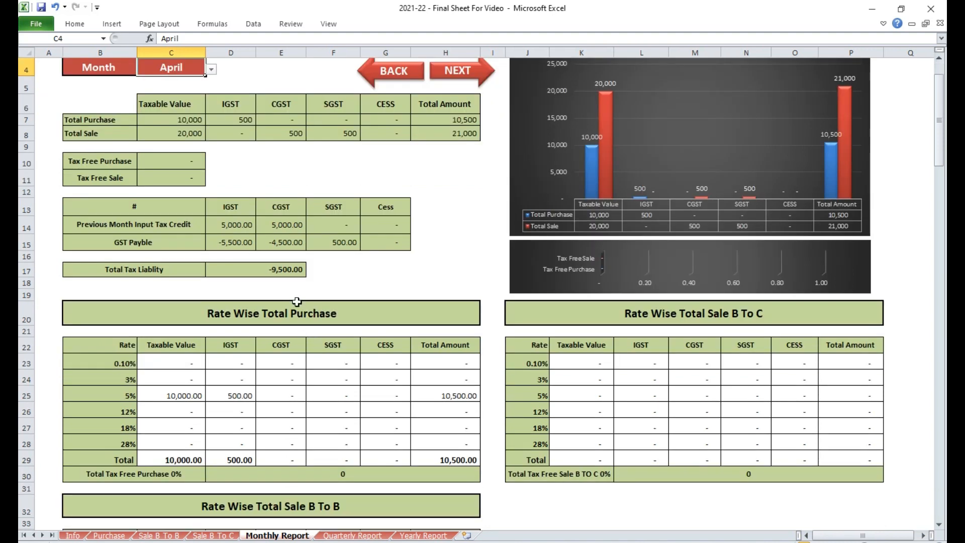
scroll(211, 314, "down", 10)
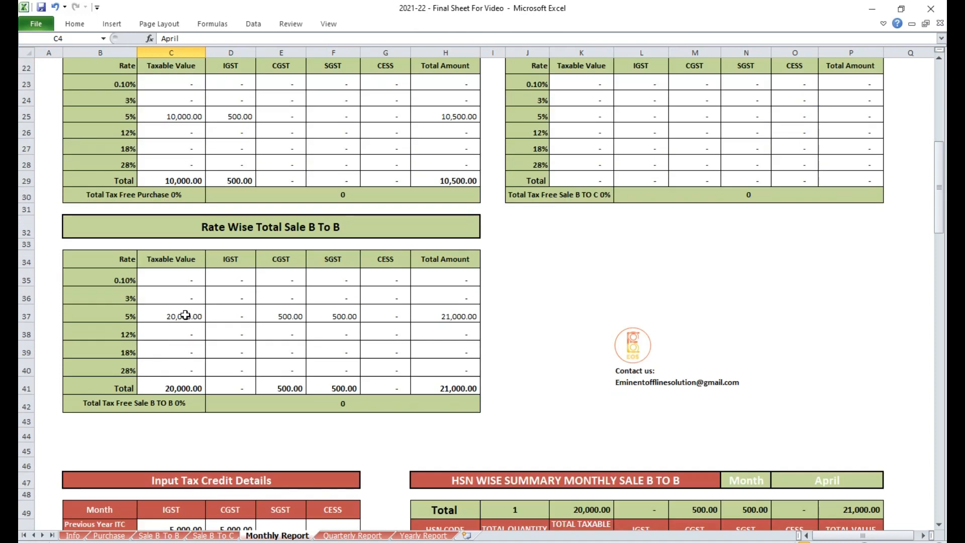
left_click(190, 338)
left_click(242, 337)
scroll(302, 363, "down", 2)
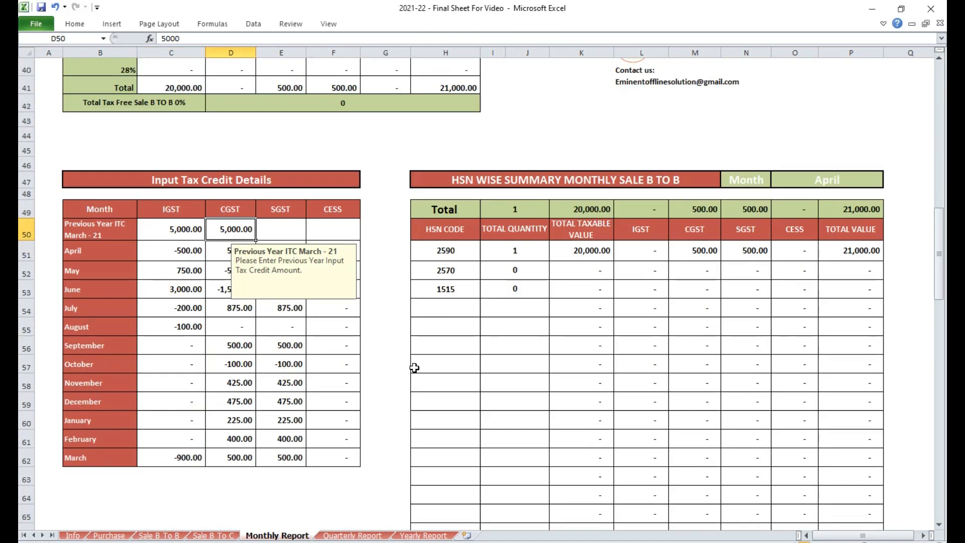
left_click(447, 258)
left_click(448, 308)
left_click(442, 259)
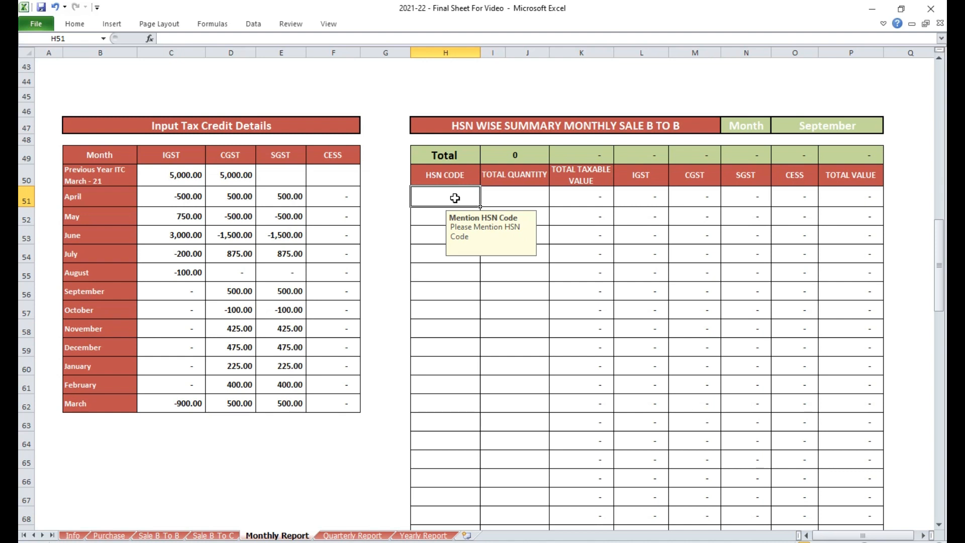
- Check the HSN codes in the Sale B To B sheet, then inspect the Monthly Report's HSN summary columns
left_click(159, 535)
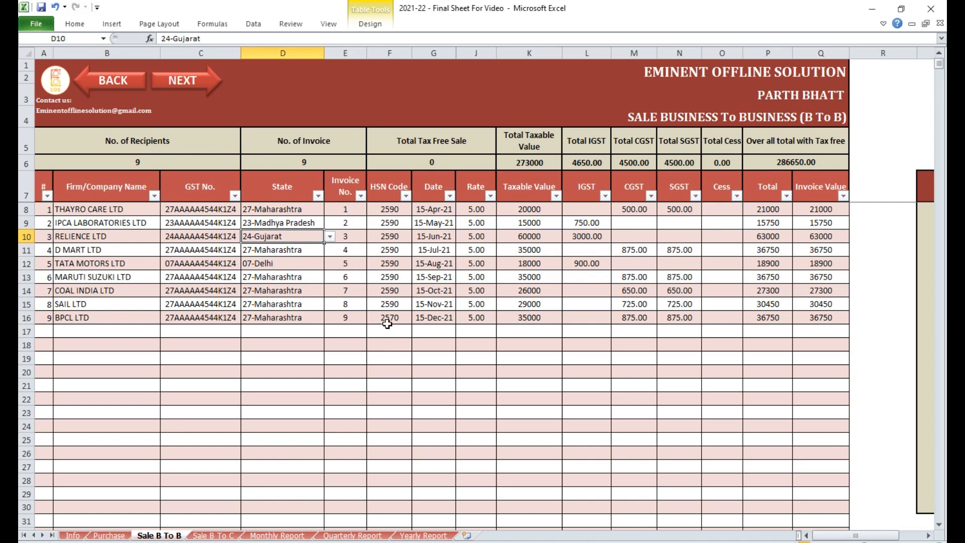
left_click(294, 535)
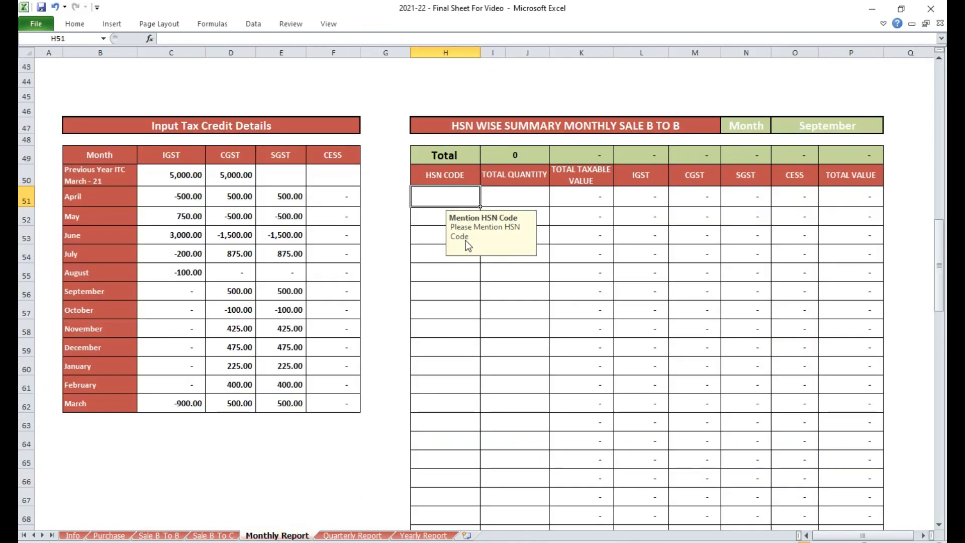
left_click(547, 196)
left_click(656, 208)
left_click(843, 221)
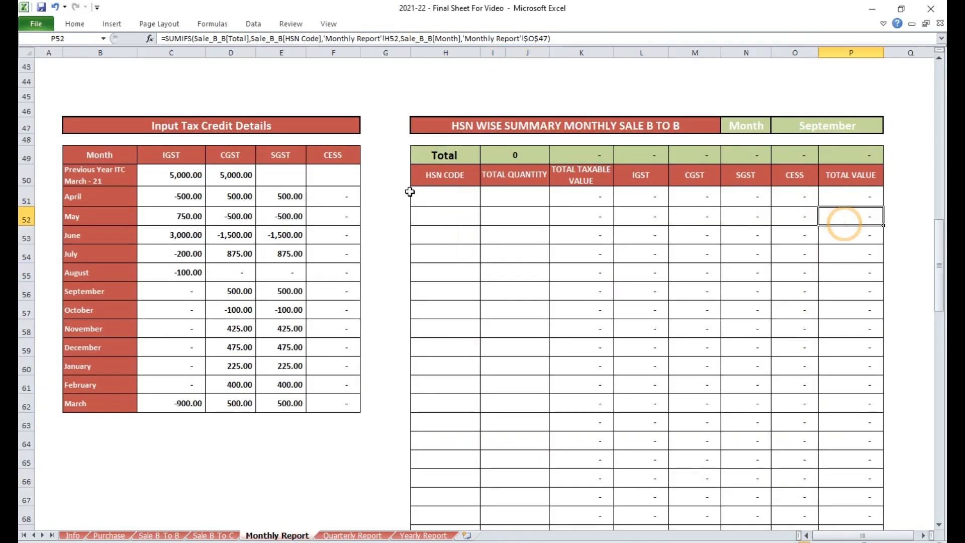
- Enter HSN codes 2590 and 2570 in the first two rows of the monthly B To B HSN-wise summary
left_click(427, 198)
type("2590")
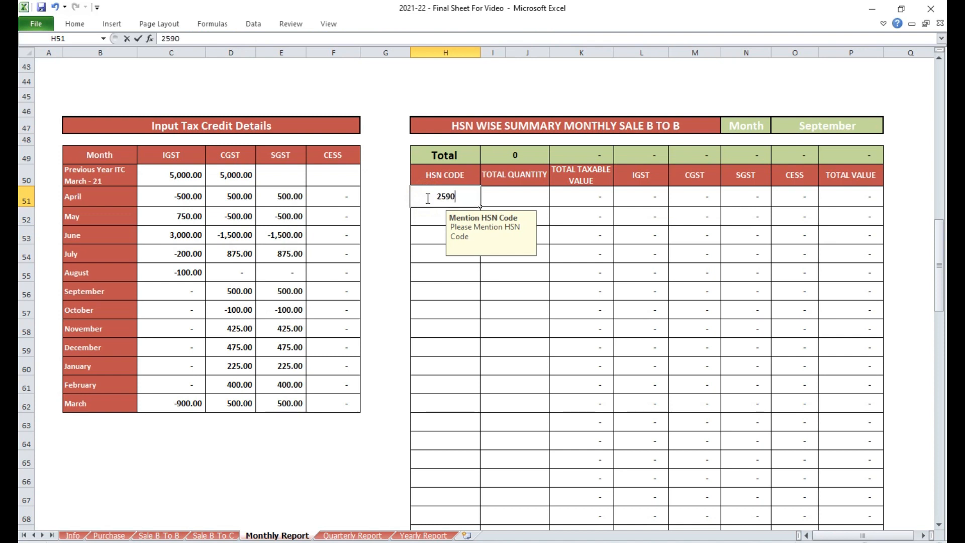
key("Return")
type("2570")
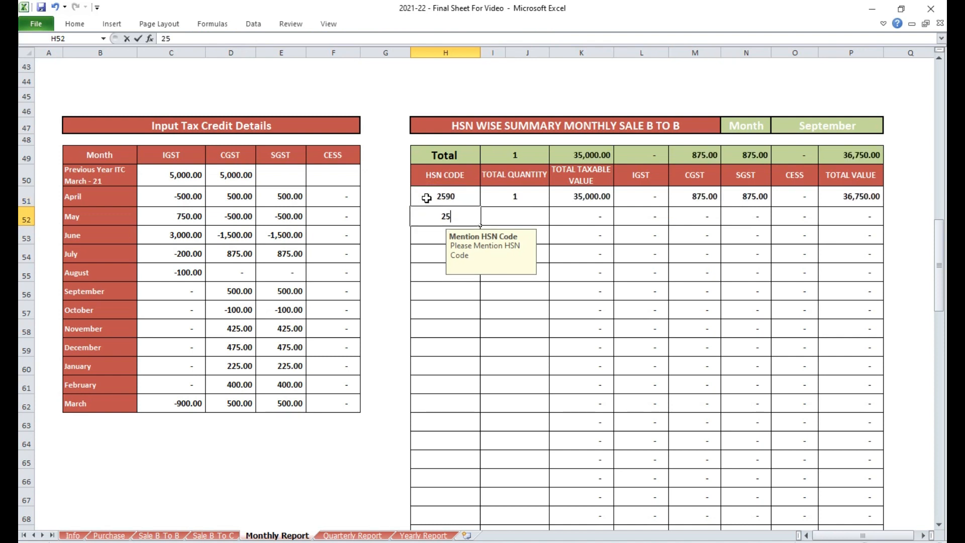
key("Return")
- Check the total quantity for HSN code 2590 against the September invoice in the Sale B To B sheet
left_click(527, 222)
left_click(528, 200)
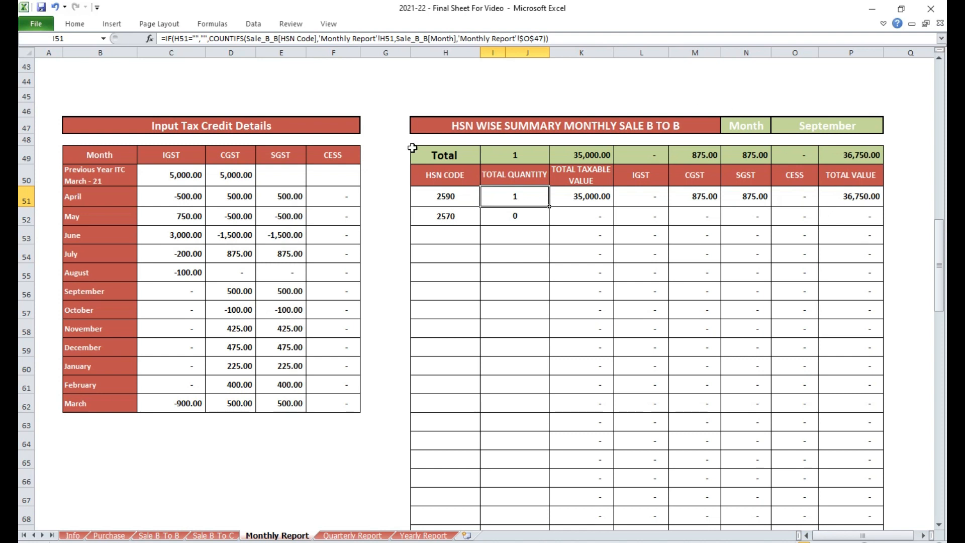
left_click(173, 536)
left_click(436, 277)
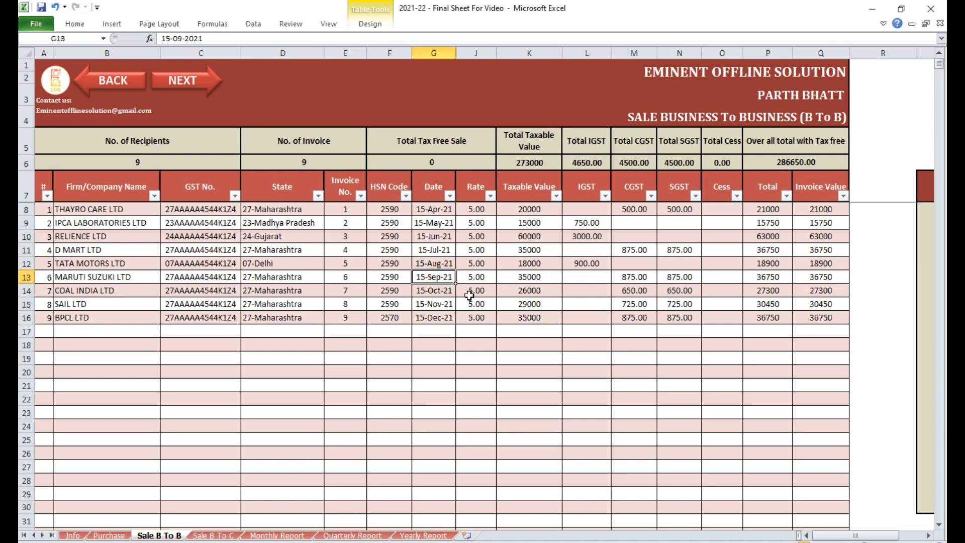
left_click(521, 277)
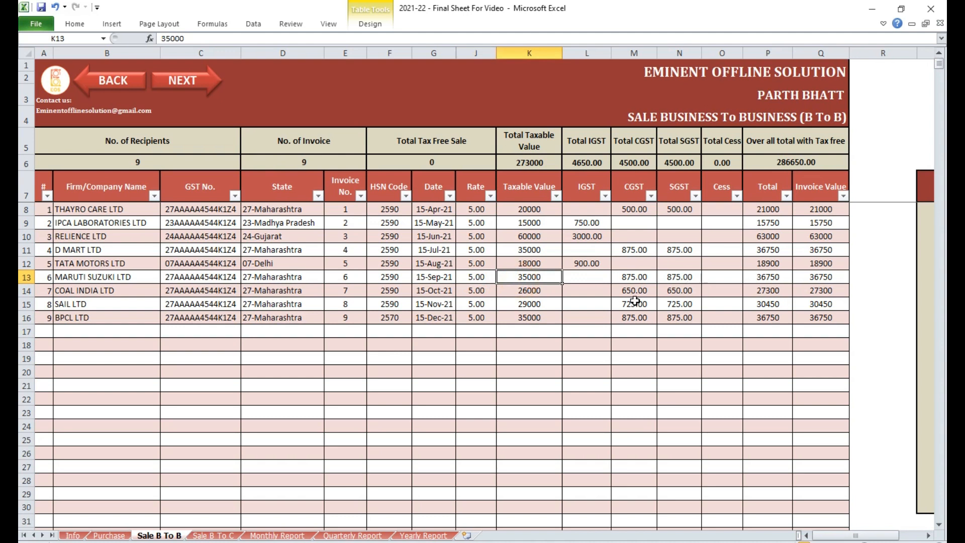
left_click(278, 535)
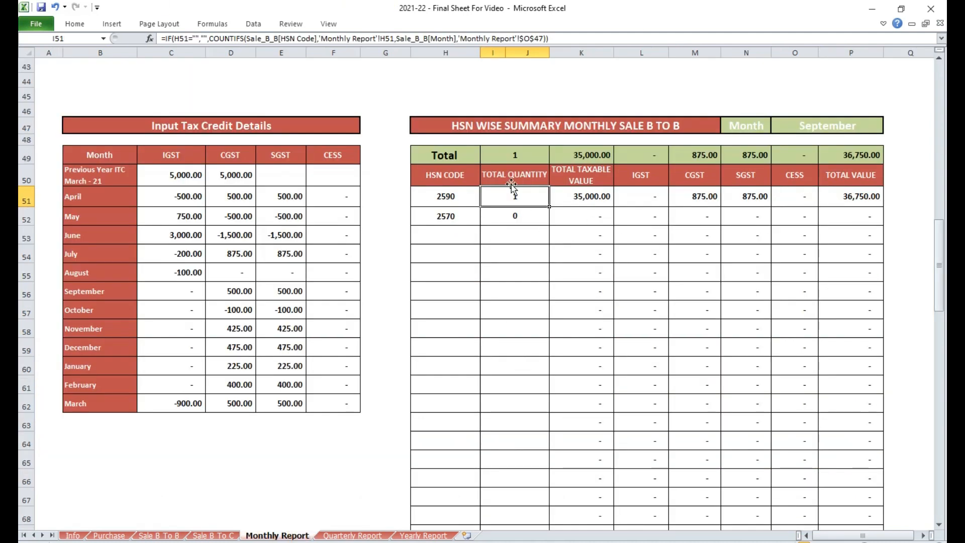
- Try entering the duplicate HSN codes 2590 and 2570 in the summary's next two rows, and clear them again
left_click(449, 215)
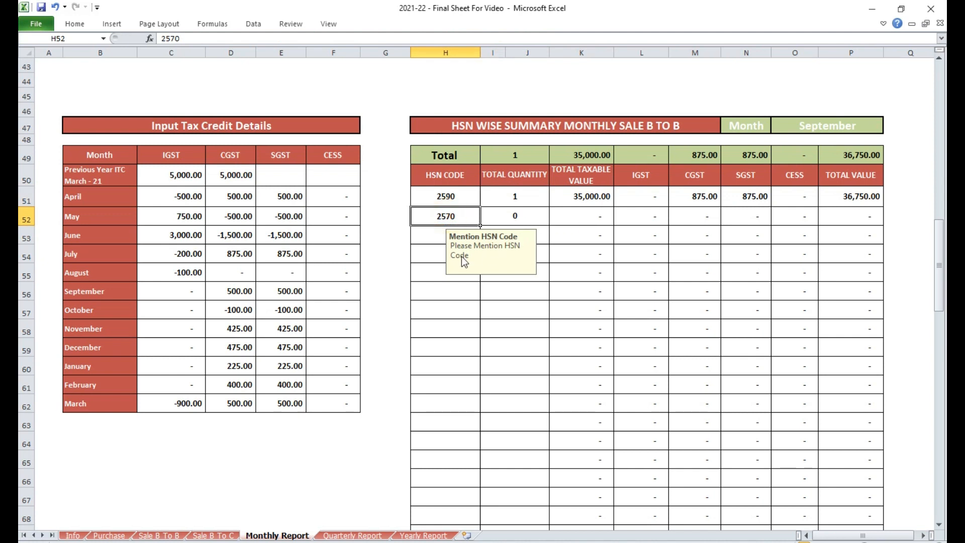
left_click(438, 235)
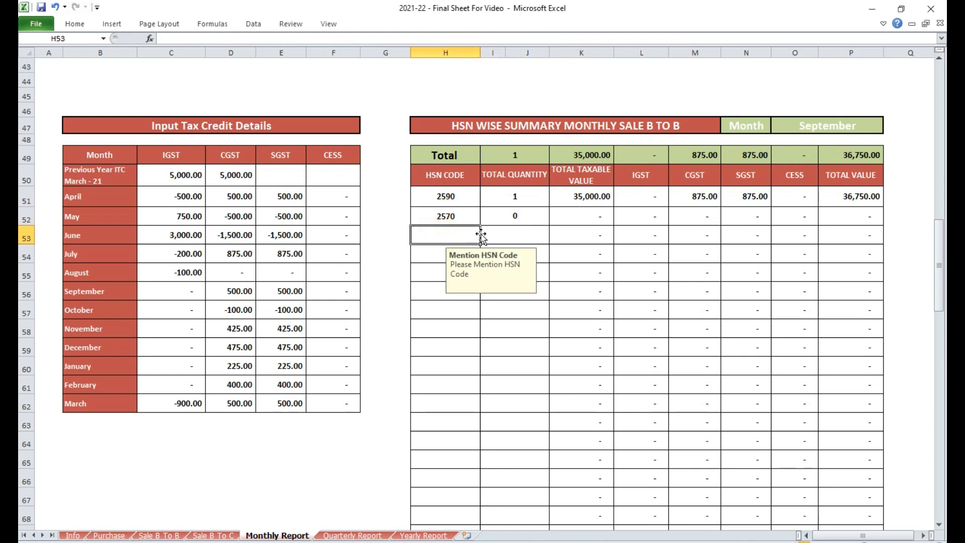
type("2590")
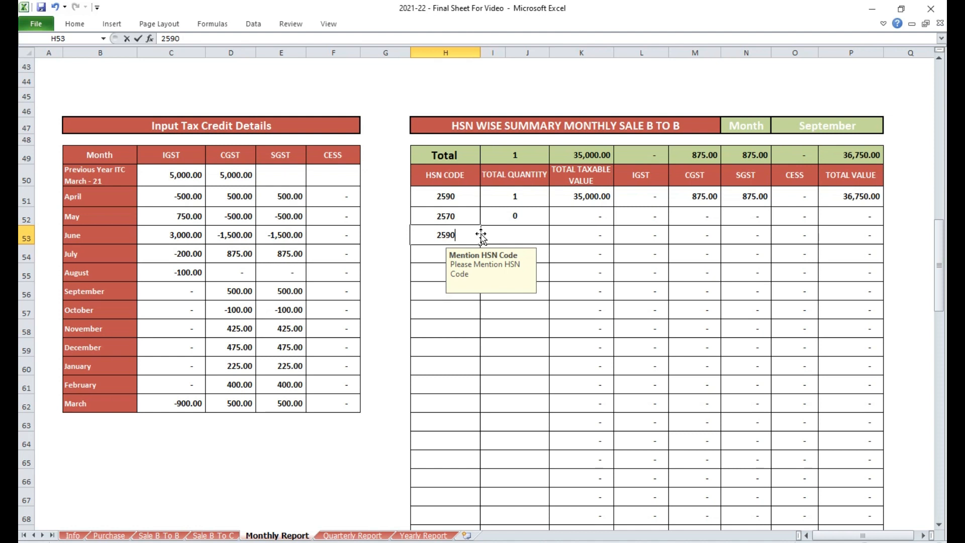
key("Return")
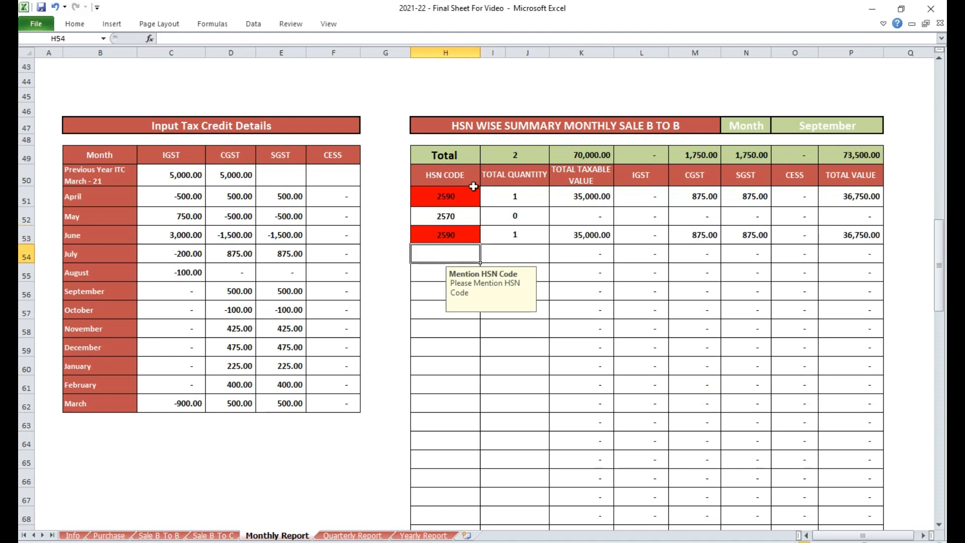
type("2570")
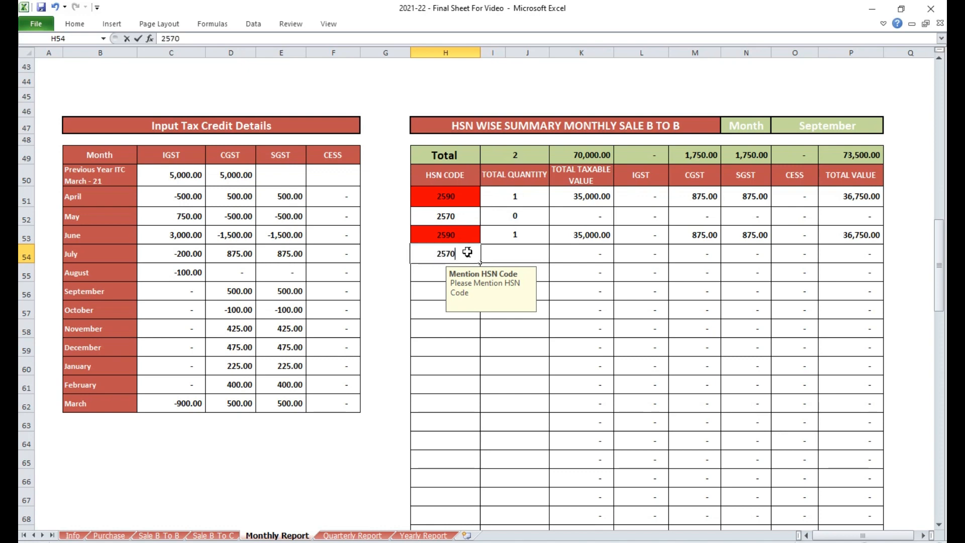
key("Return")
left_click(467, 252)
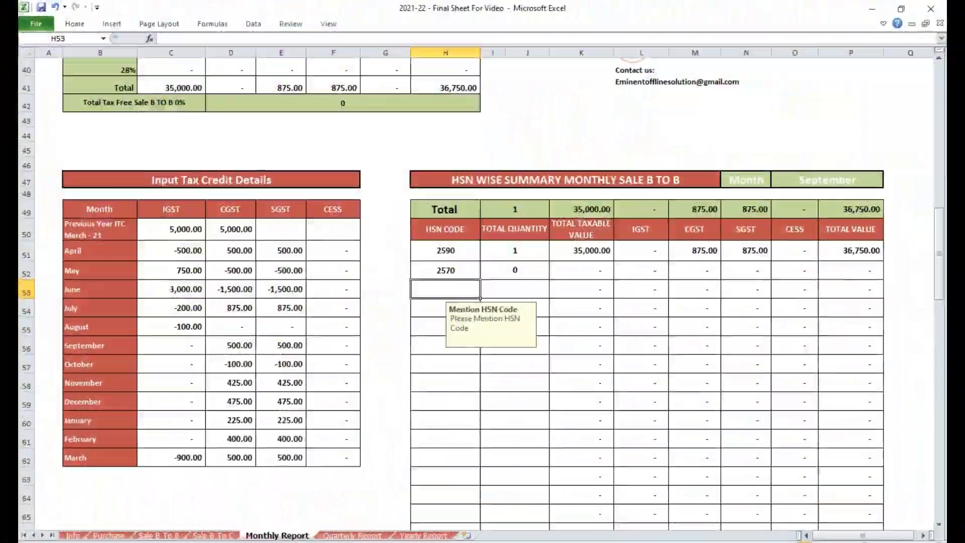
- Open the Quarterly Report sheet and refresh all of its data
left_click(351, 535)
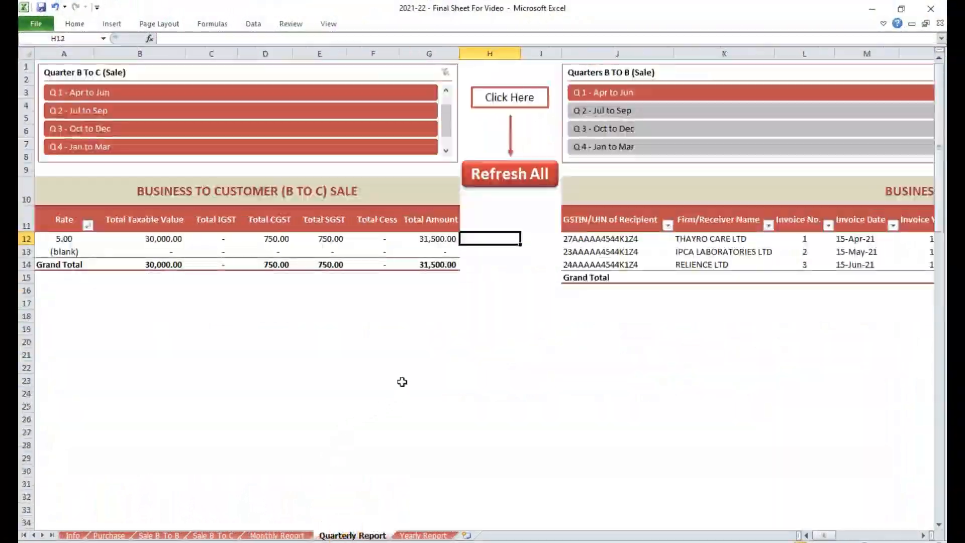
scroll(416, 369, "down", 5)
left_click(510, 188)
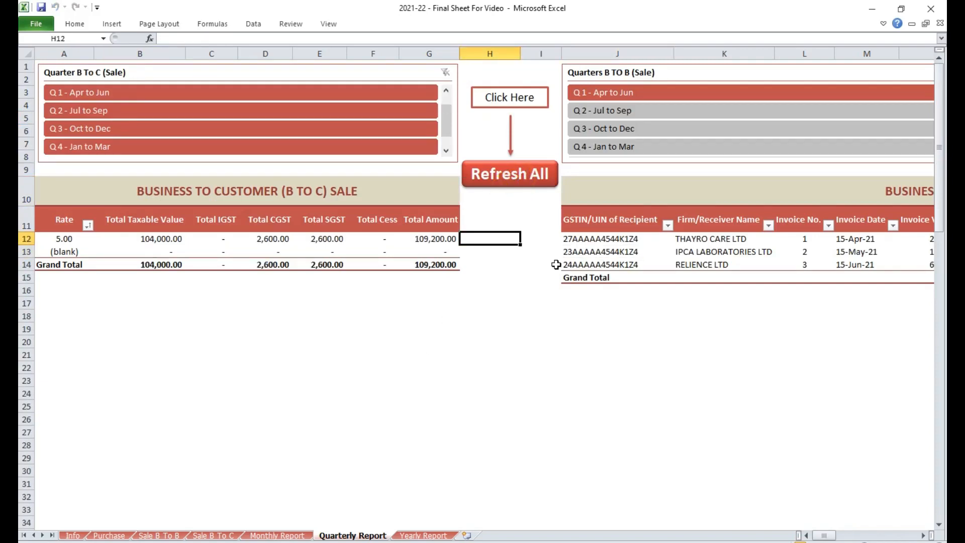
- Filter the B To C sale summary by each quarter in turn, ending with Q 4 - Jan to Mar
left_click(232, 92)
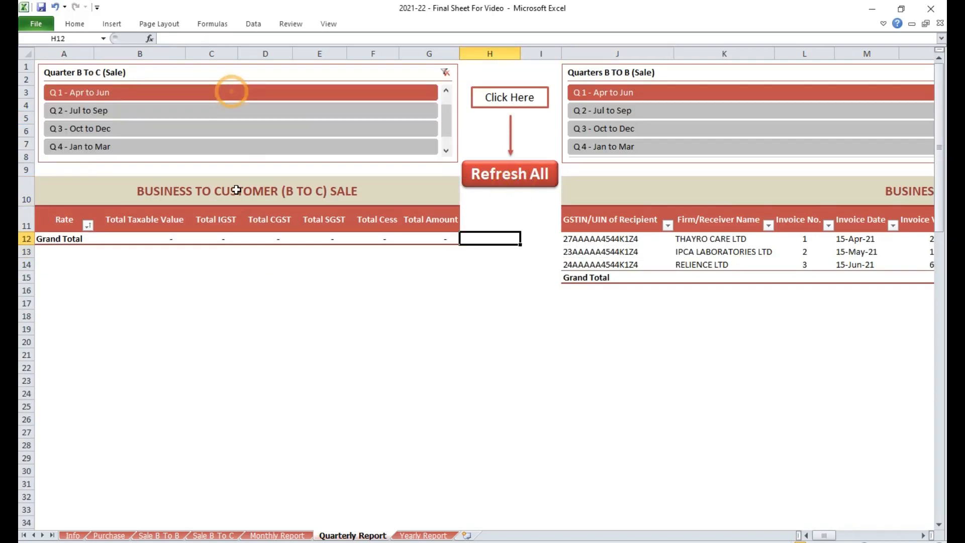
left_click(240, 112)
left_click(235, 129)
left_click(228, 146)
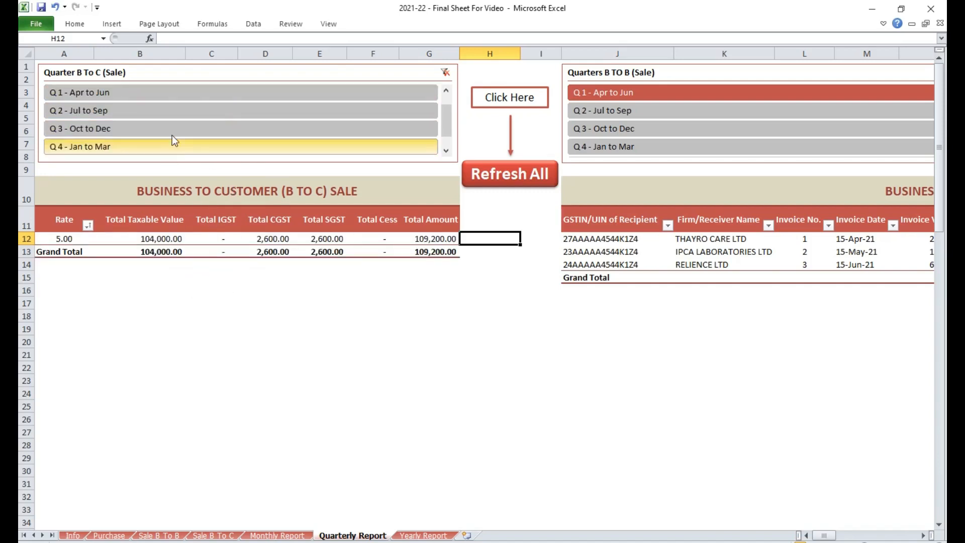
- Filter the B To B sale report by Q 2, Q 3 and Q 4 in turn, finishing on Q 1 - Apr to Jun
left_click(634, 110)
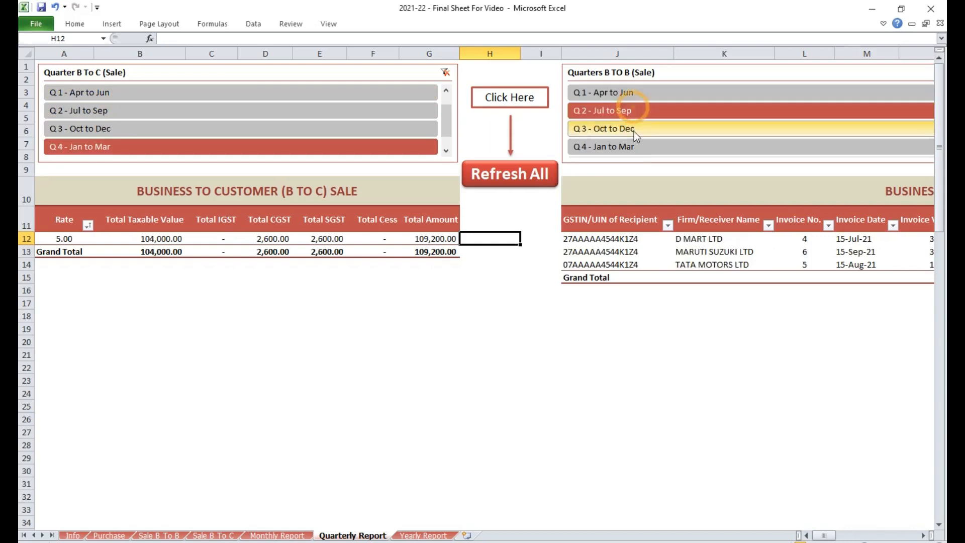
left_click(634, 128)
left_click(632, 151)
left_click(635, 92)
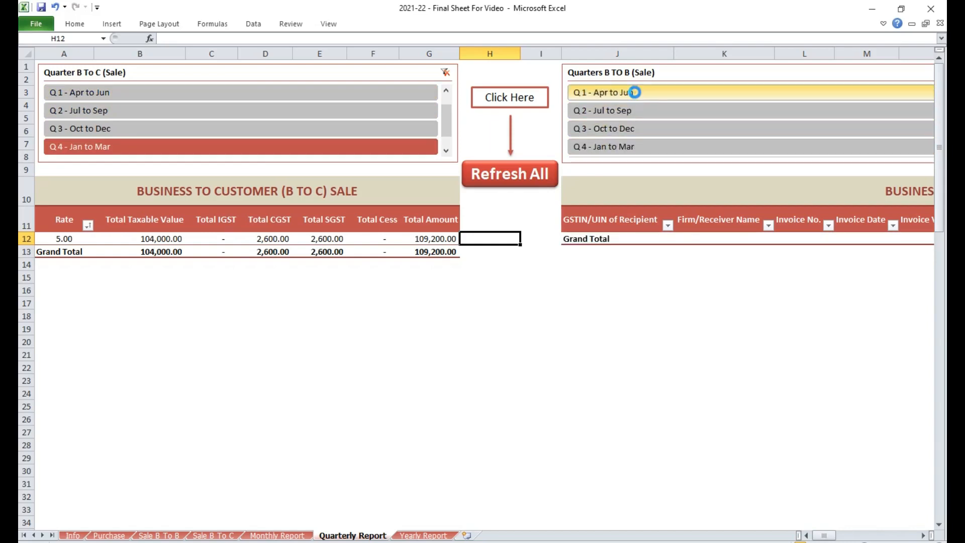
- Examine the first quarter's detailed B To B sales, rate-wise B To B totals and quarterly purchase summary
left_click(923, 536)
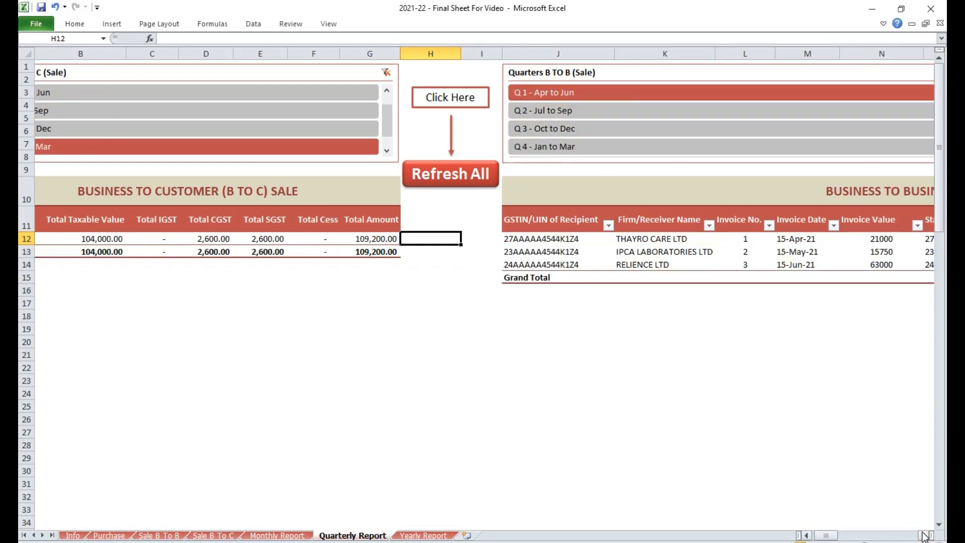
left_click(922, 536)
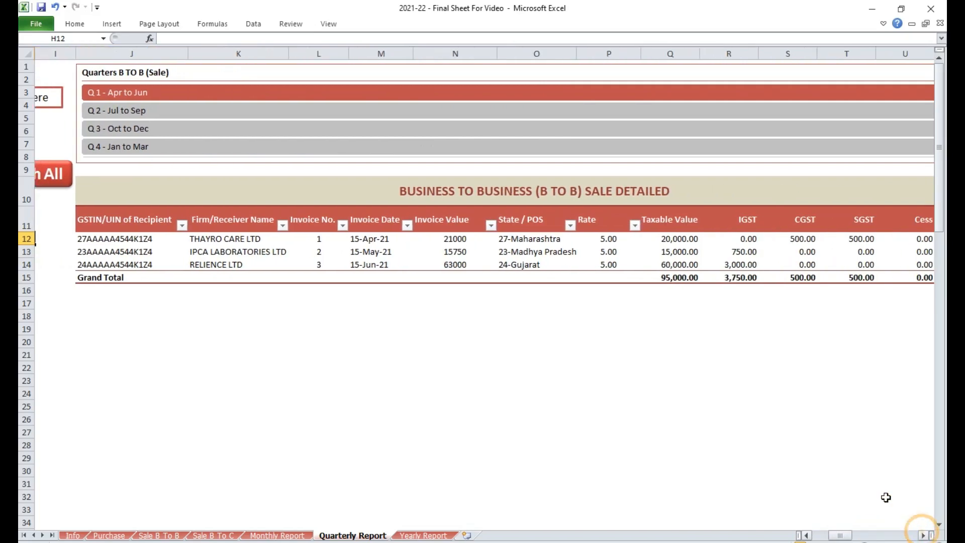
left_click(925, 536)
left_click(925, 536)
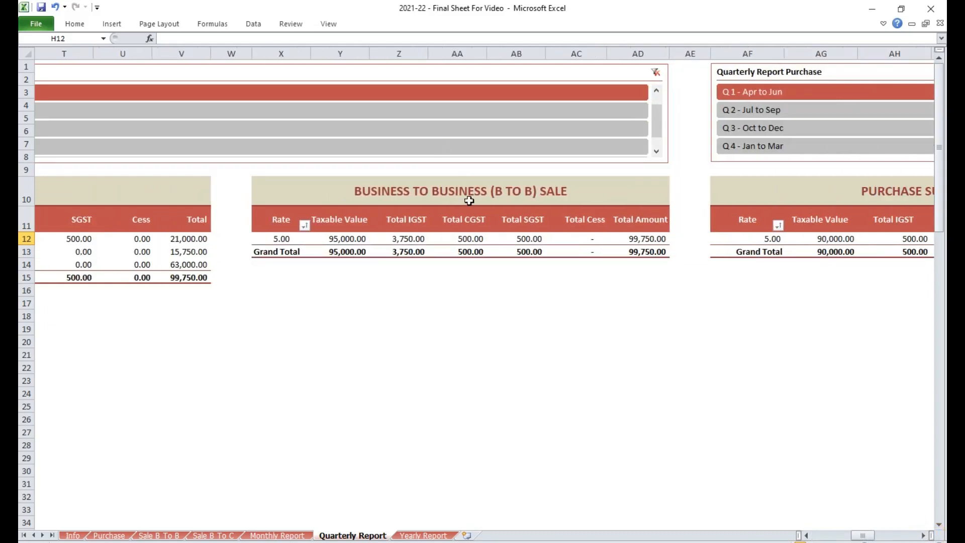
left_click(925, 536)
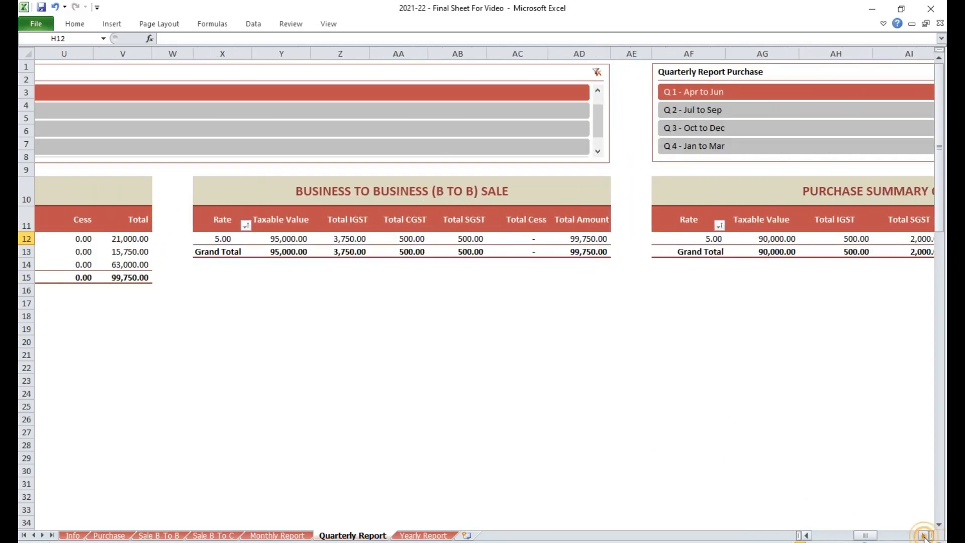
left_click(925, 536)
left_click(925, 536)
left_click(925, 536)
left_click(925, 536)
left_click(925, 536)
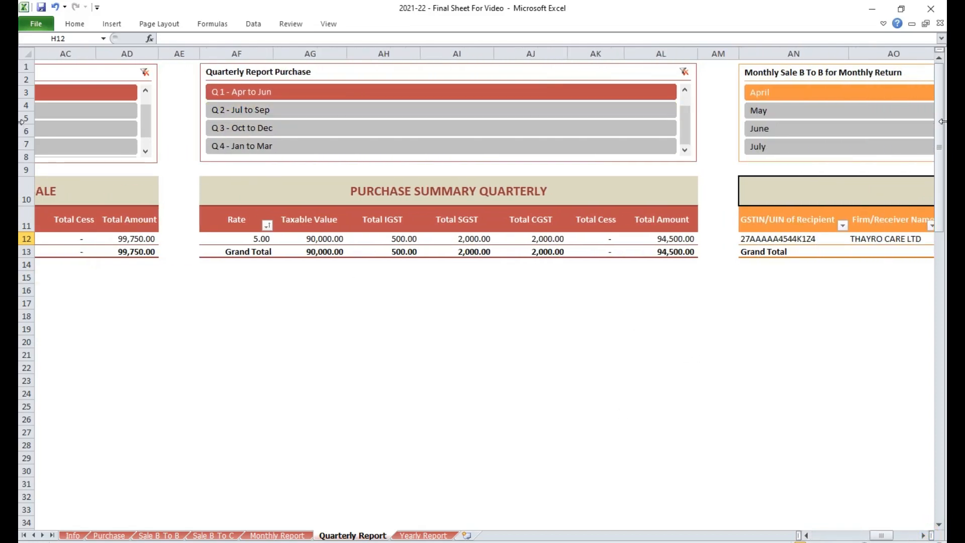
- Filter the quarterly purchase summary by different quarters, ending with Q 4 - Jan to Mar
left_click(379, 199)
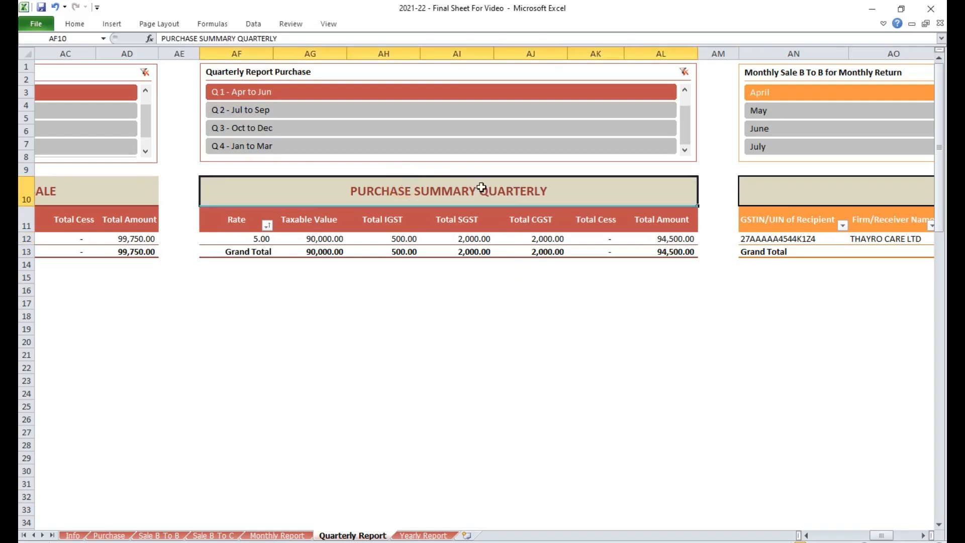
left_click(297, 108)
left_click(277, 128)
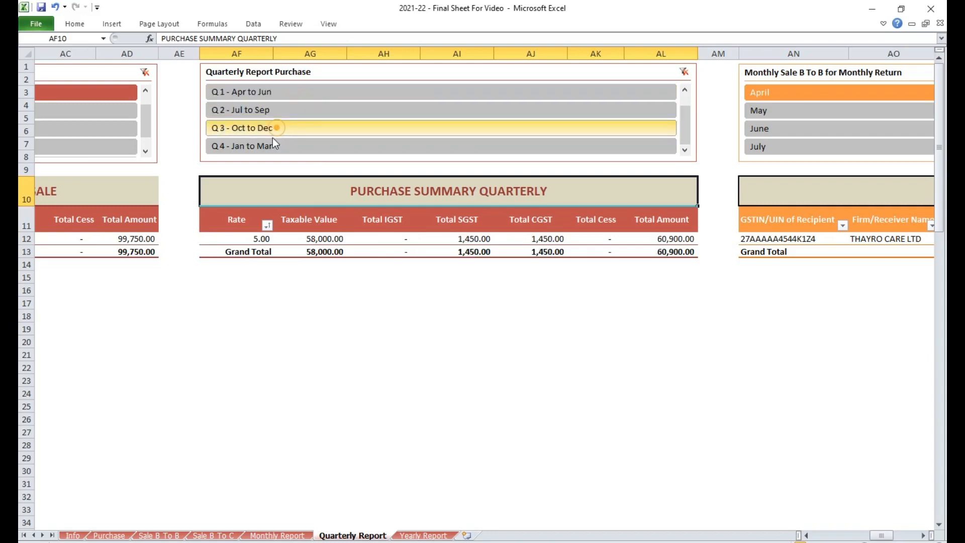
left_click(273, 147)
left_click(277, 95)
left_click(281, 129)
left_click(280, 146)
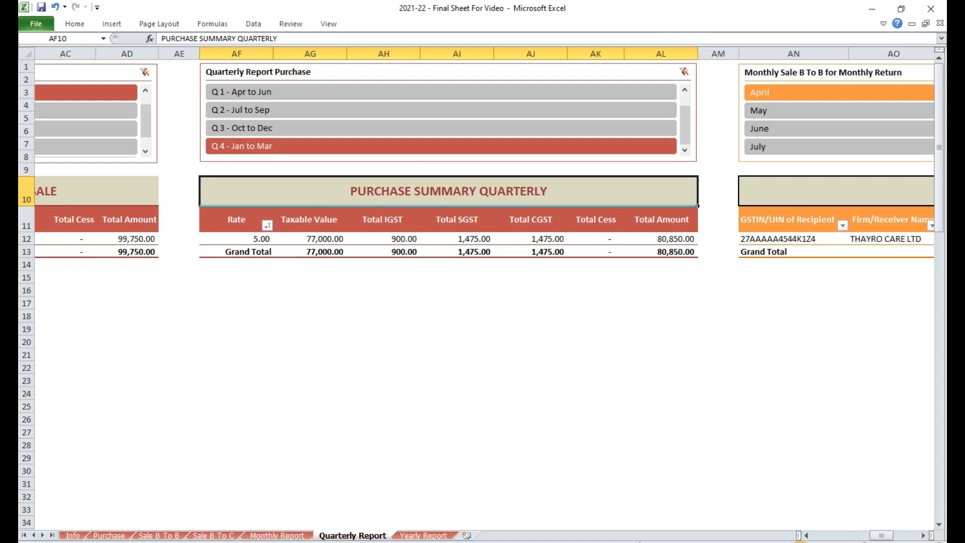
- Filter the Monthly Sale B To B for Monthly Return report by May, June and July in turn
left_click(925, 535)
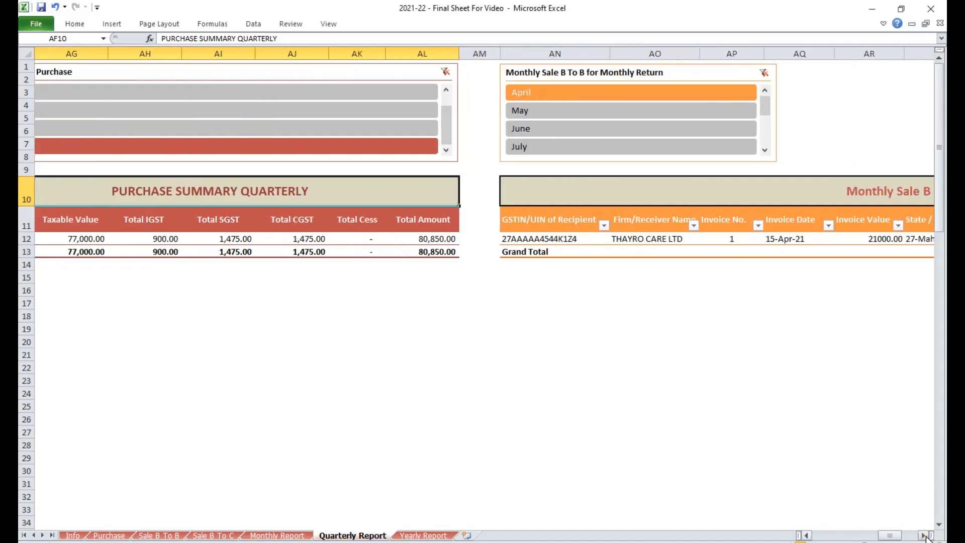
left_click(924, 536)
left_click(925, 536)
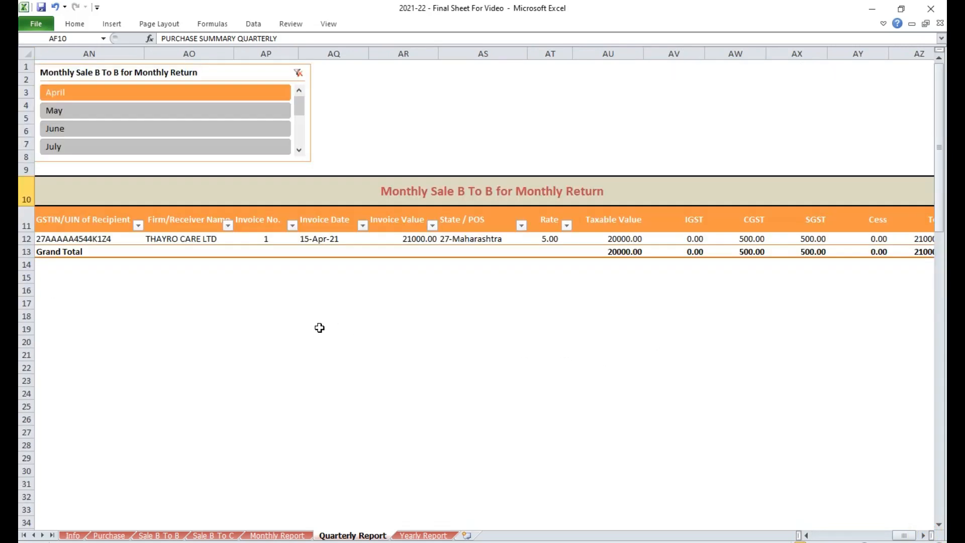
left_click(806, 535)
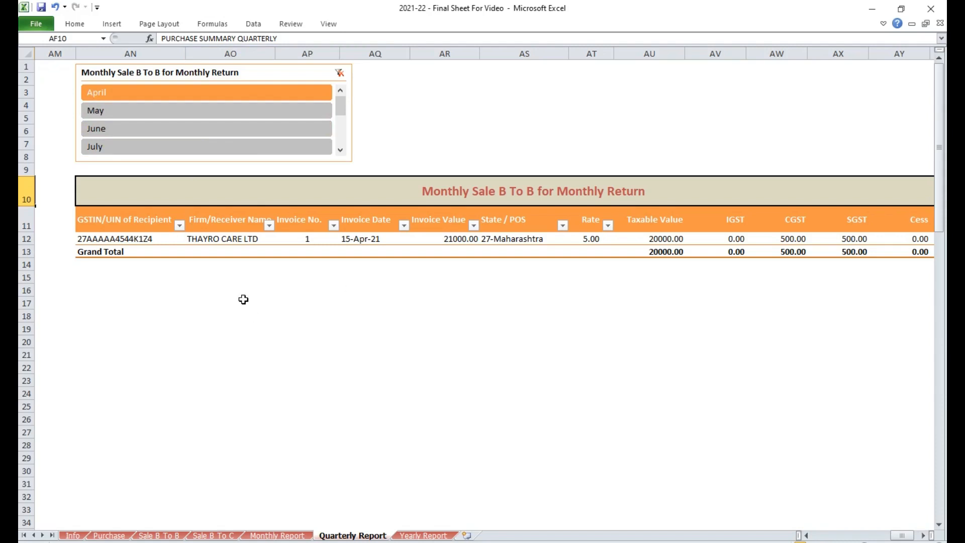
left_click(478, 192)
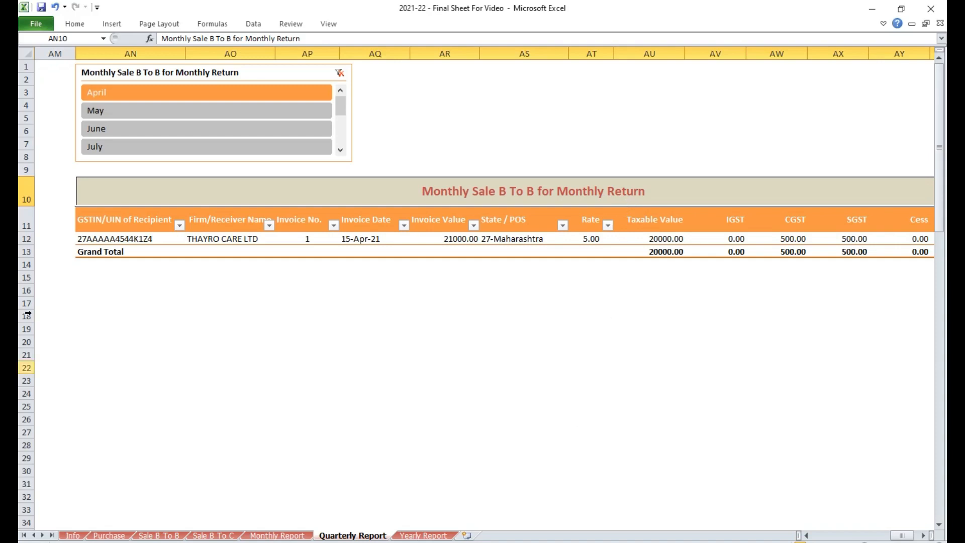
left_click(172, 110)
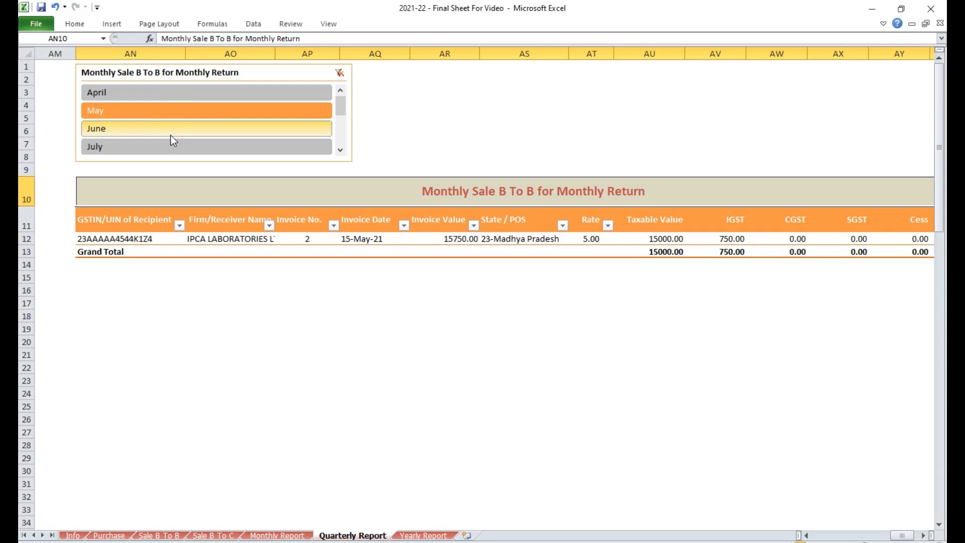
left_click(171, 134)
left_click(169, 149)
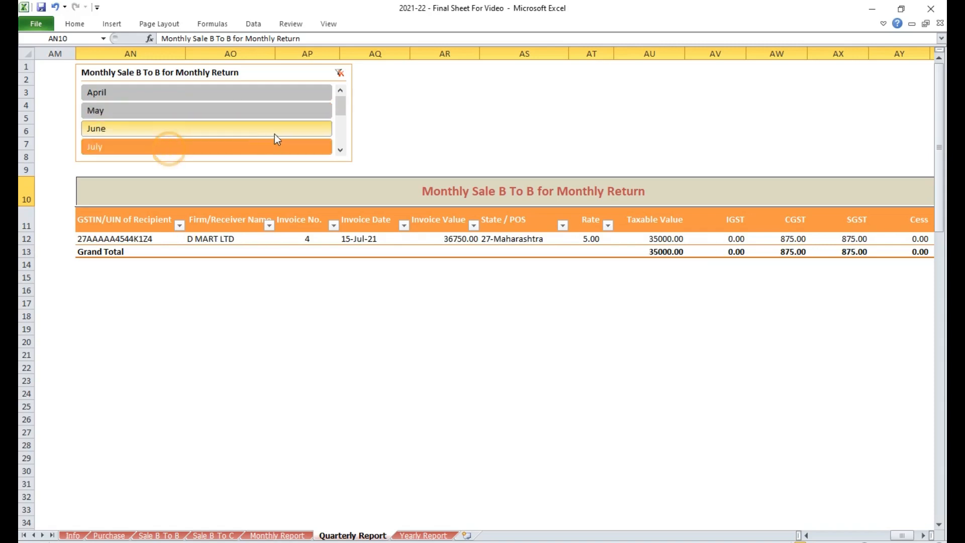
- Filter the Monthly Sale B To B for Monthly Return report by August, September, October and November in turn
left_click(341, 149)
left_click(341, 149)
left_click(341, 150)
left_click(255, 109)
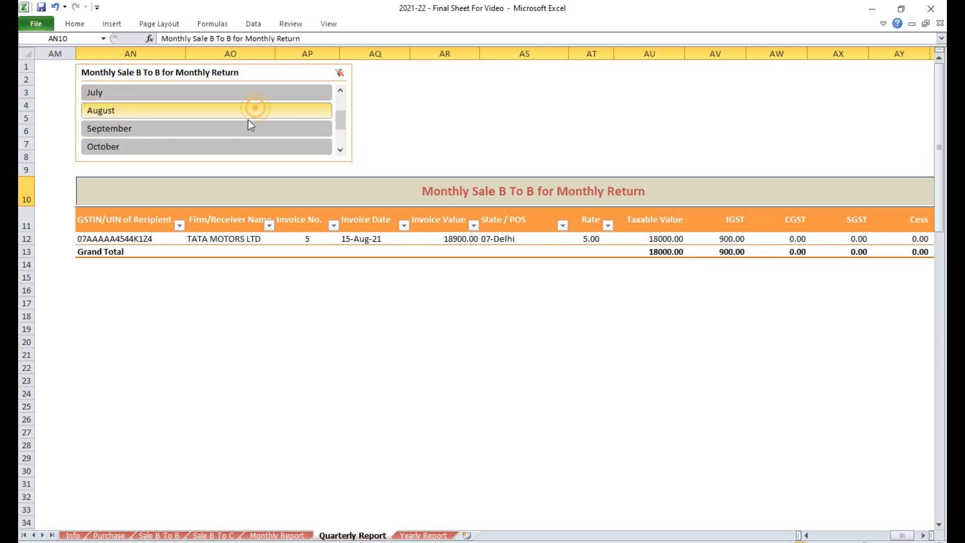
left_click(246, 129)
left_click(235, 147)
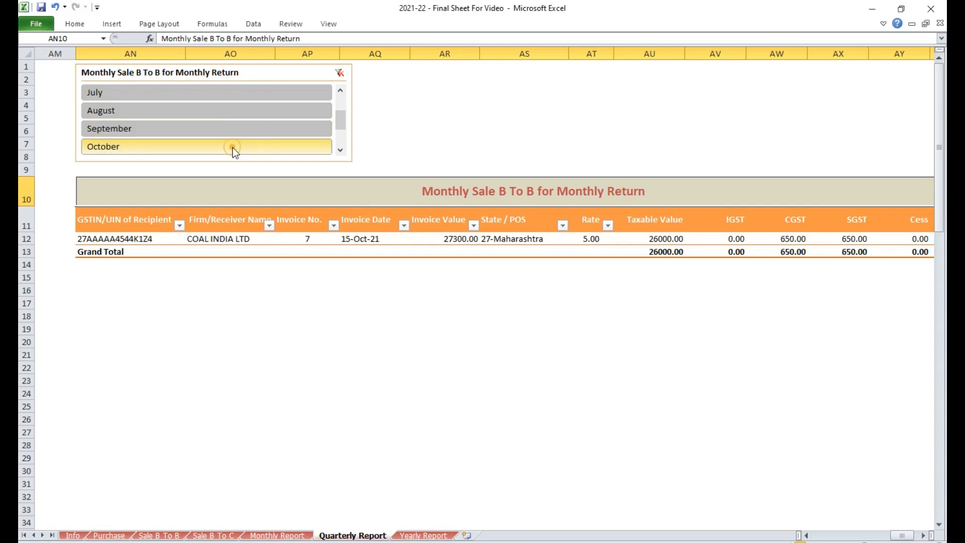
left_click(346, 158)
left_click(341, 149)
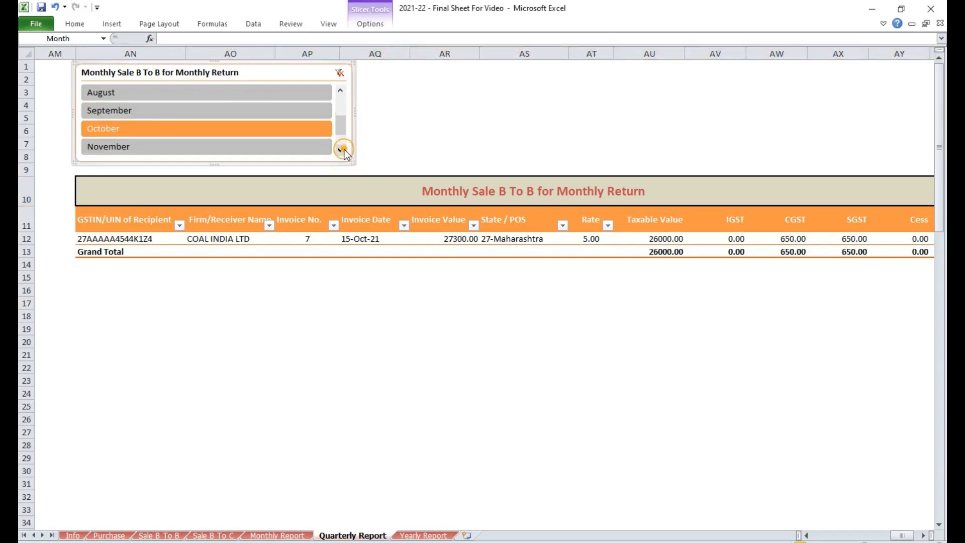
left_click(197, 146)
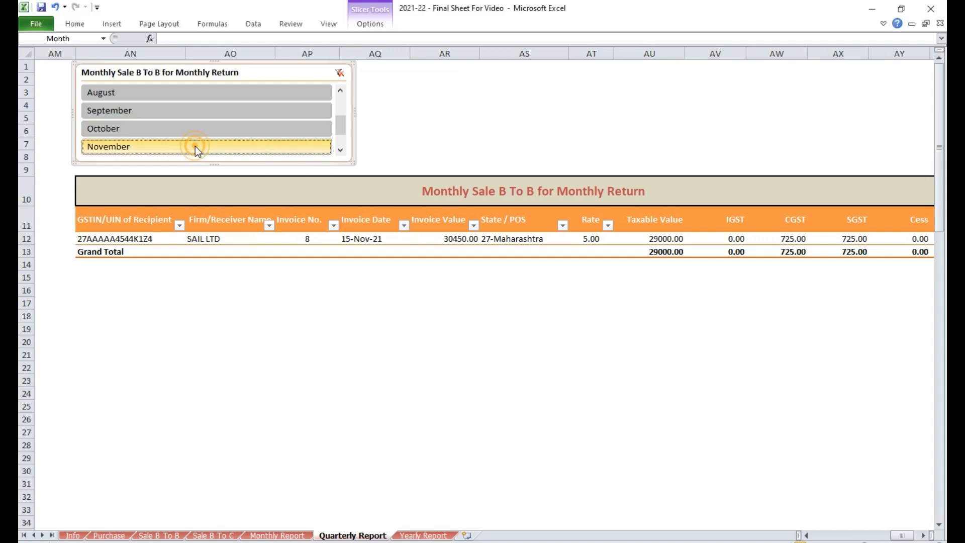
- Check the SAIL LTD invoice's taxable value on the Sale B To B sheet and return to the Quarterly Report
left_click(159, 536)
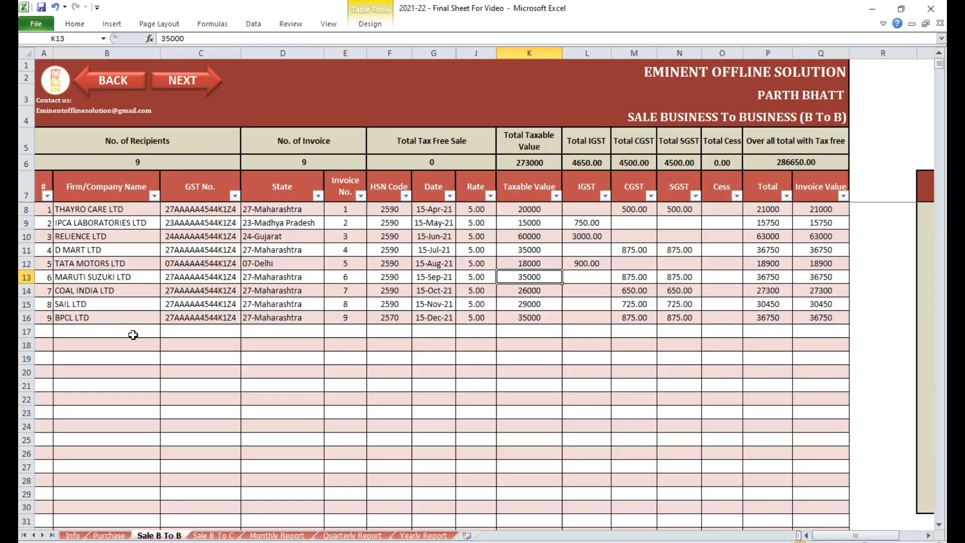
left_click(533, 304)
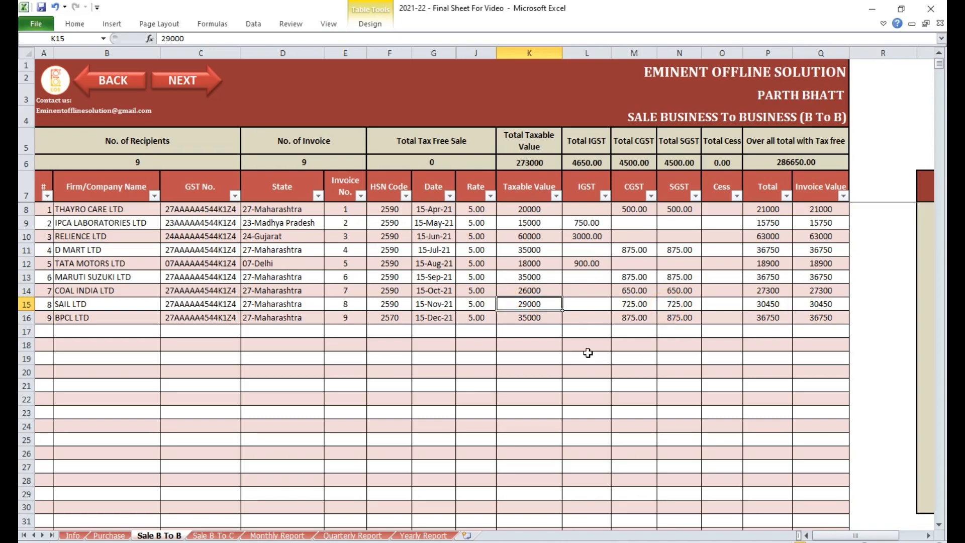
left_click(378, 536)
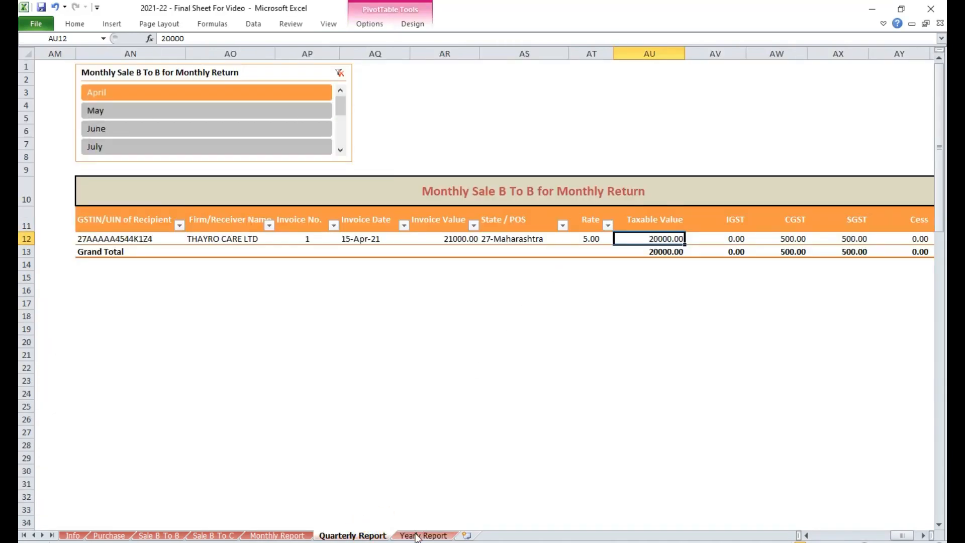
- Examine the Yearly Report's monthly purchase and sale tables, their charts and the rate-wise purchase totals
left_click(423, 536)
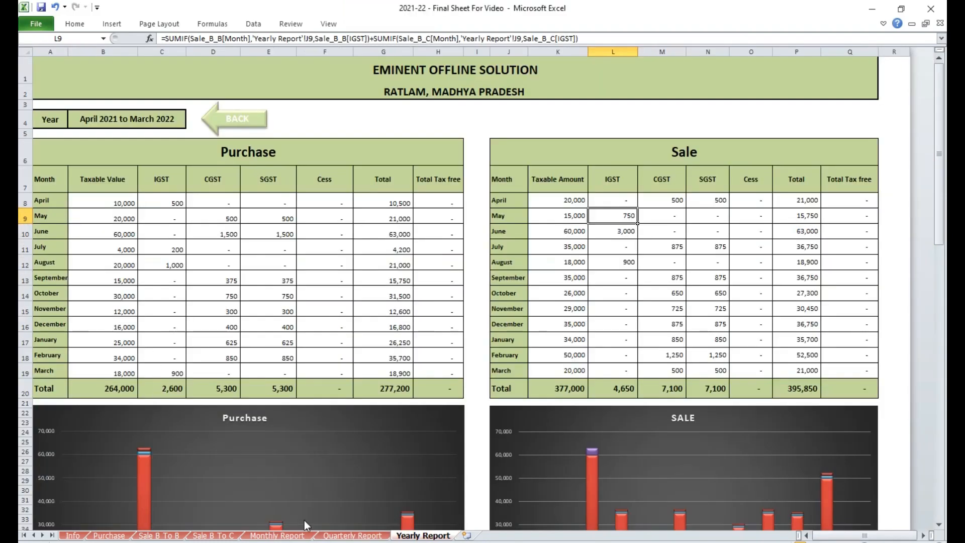
scroll(397, 456, "down", 4)
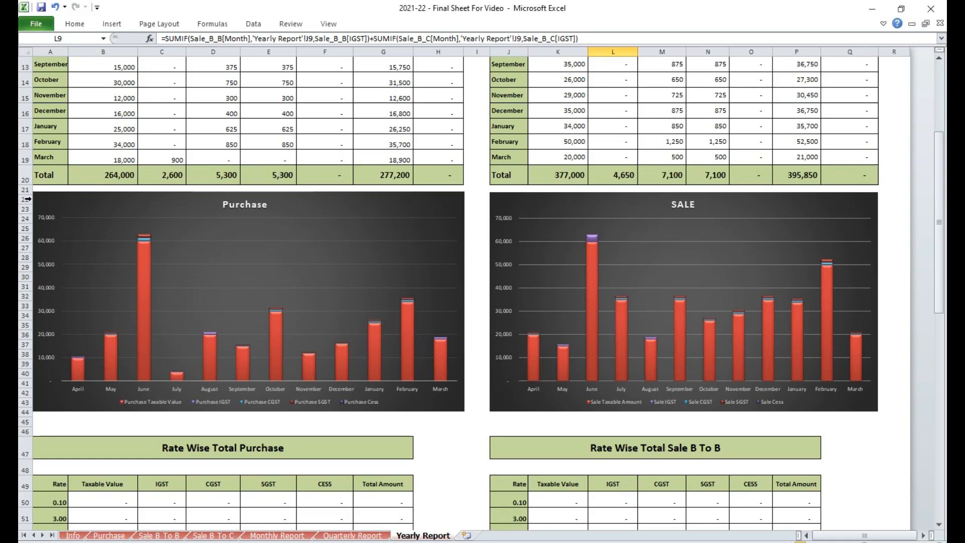
scroll(663, 484, "down", 3)
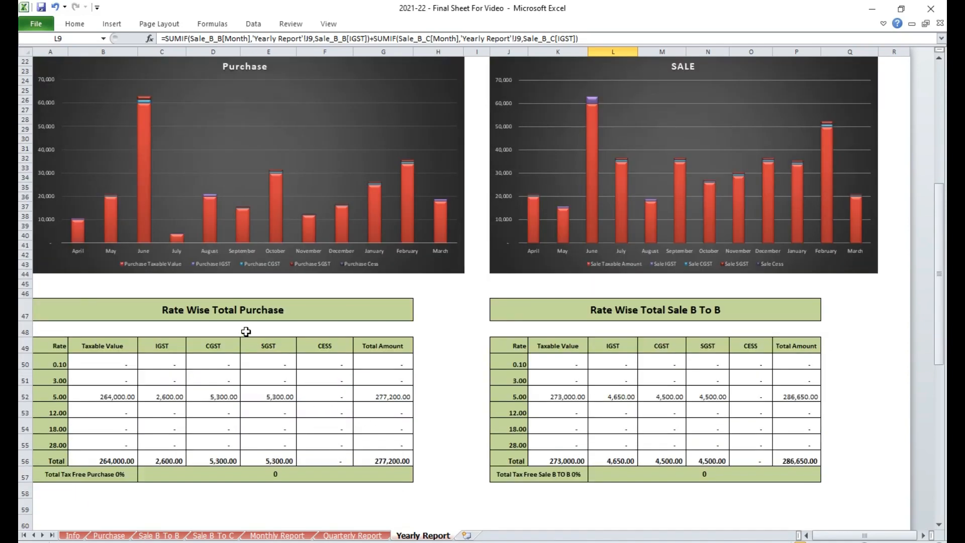
scroll(251, 344, "down", 1)
left_click(91, 349)
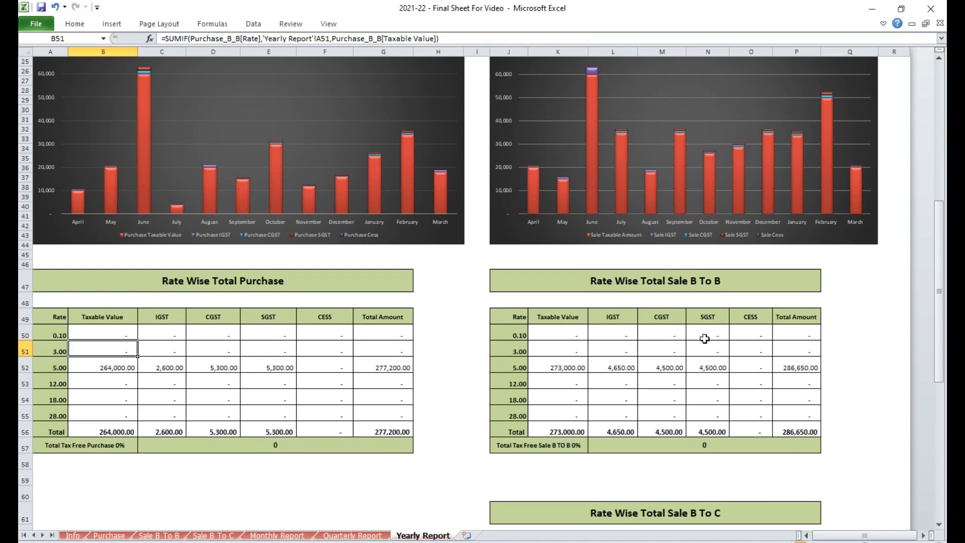
- Inspect the Yearly Report's tax-free B To B sale total and the rate-wise B To C sale totals
left_click(707, 446)
scroll(681, 446, "down", 6)
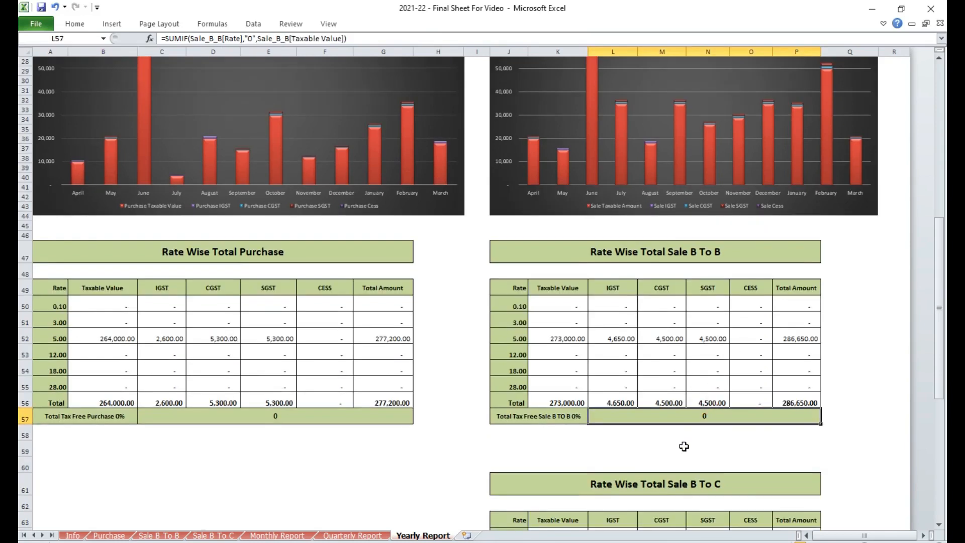
left_click(614, 425)
left_click(617, 473)
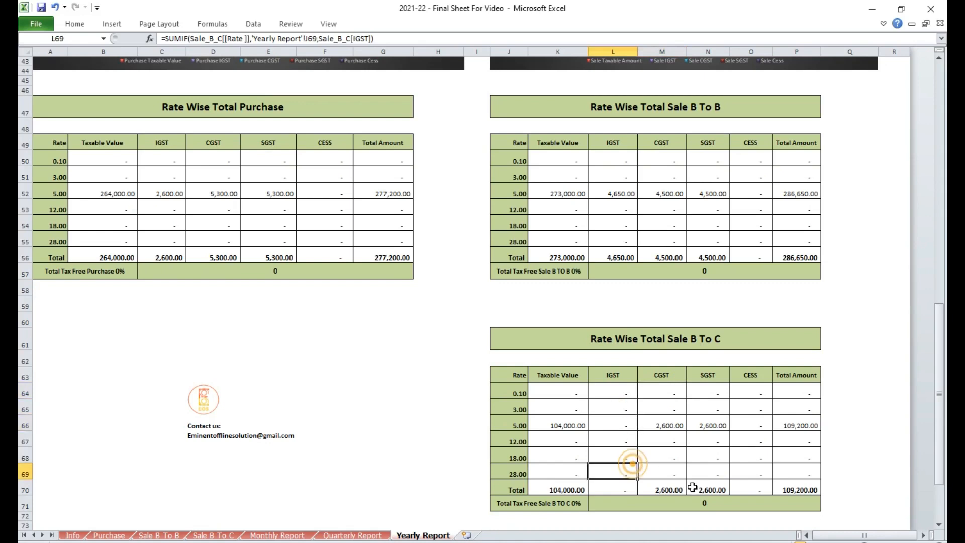
left_click(704, 490)
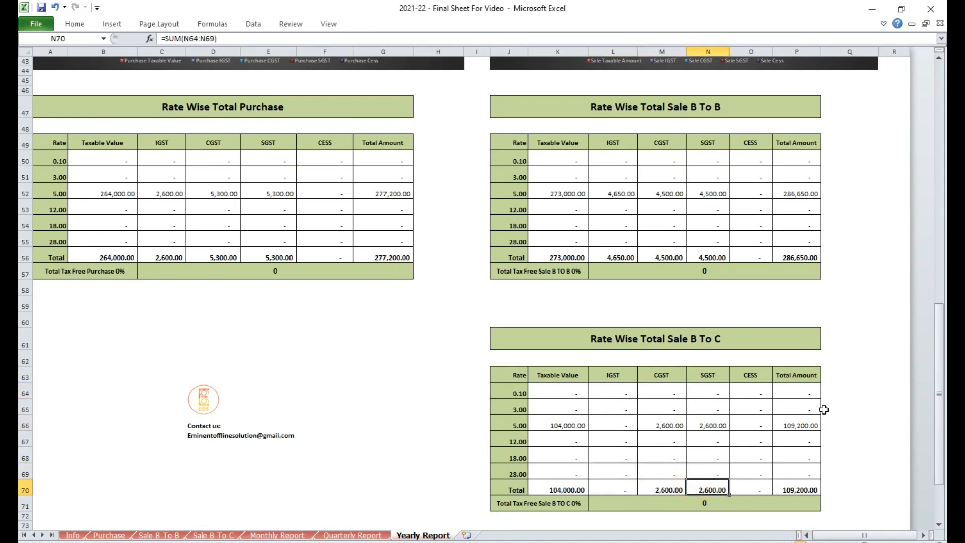
- Go back to the start of the Yearly Report and select the firm name heading in cell A1
scroll(590, 433, "up", 7)
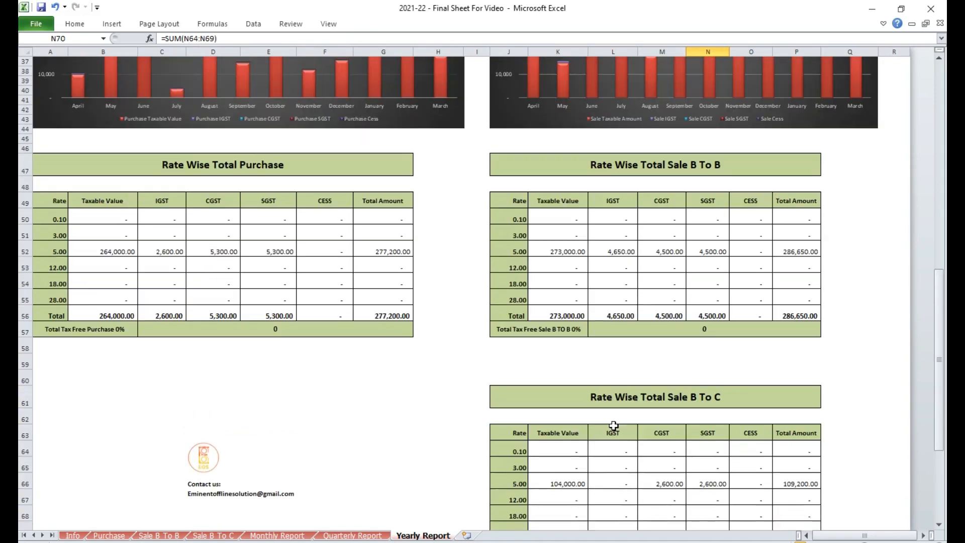
scroll(633, 434, "up", 7)
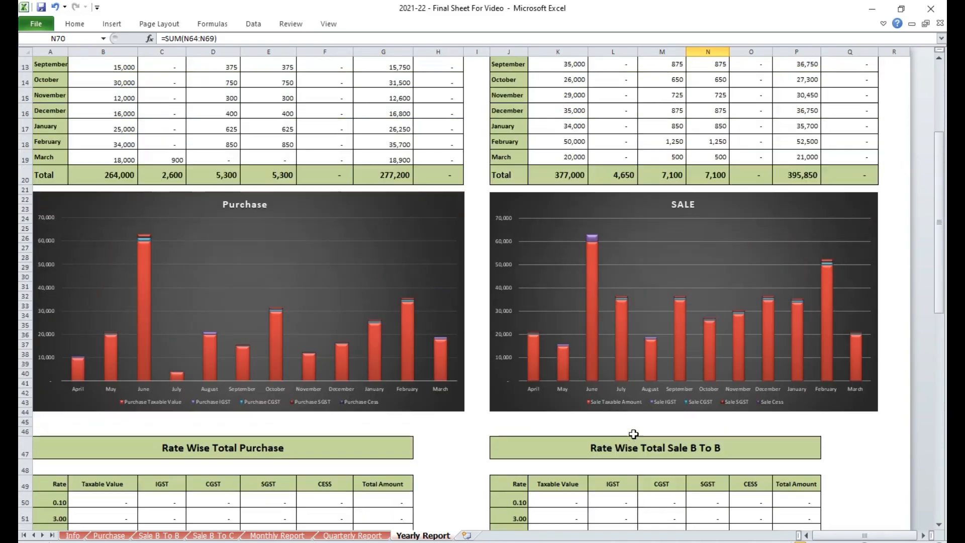
left_click(531, 93)
left_click(540, 70)
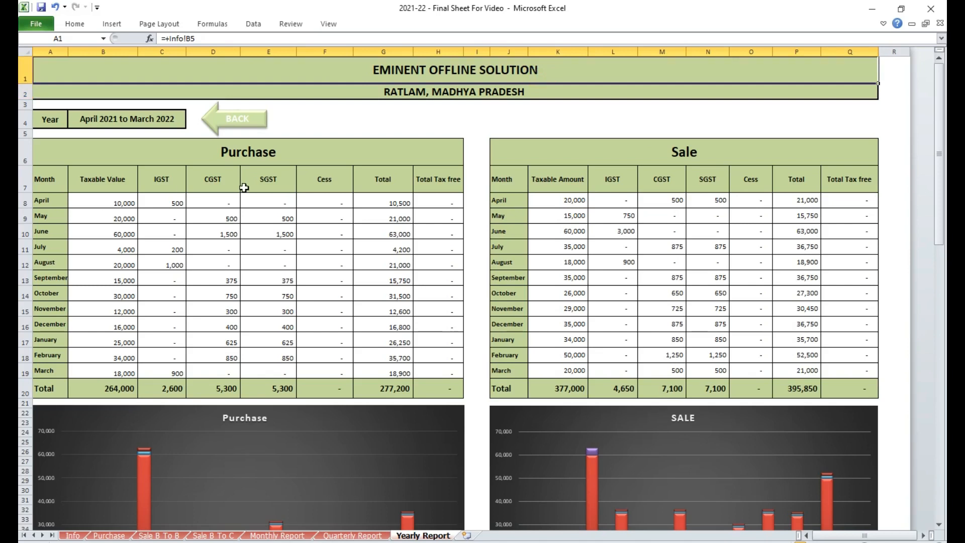